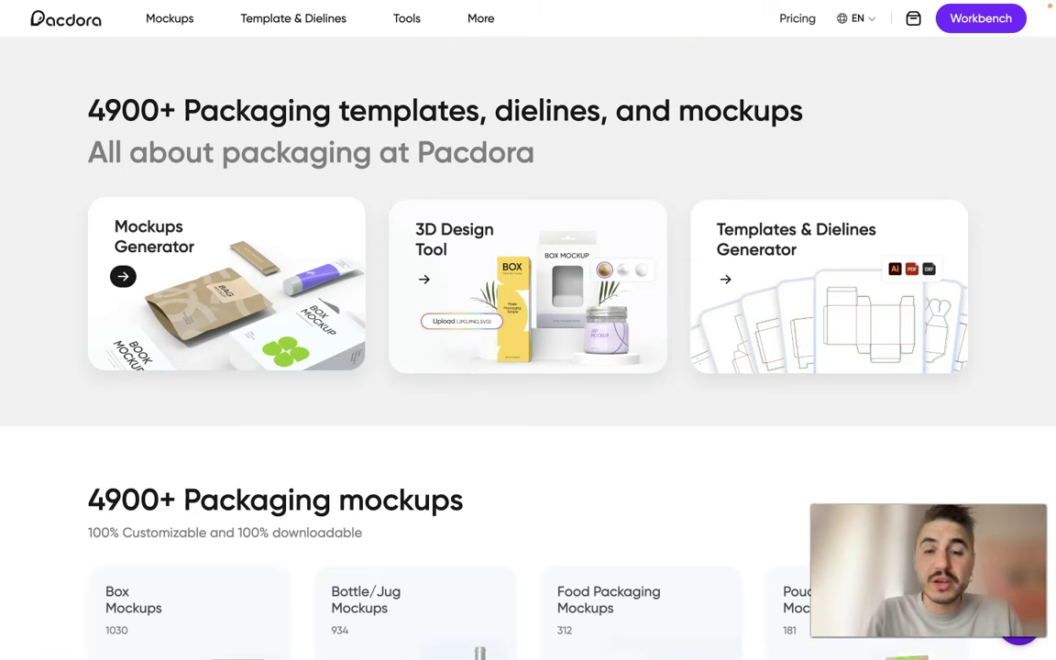
Scroll the homepage past the 4900+ packaging mockups and 3D mockups to the 2900+ Packaging dielines
{"action": "scroll", "coordinate": [327, 455], "scroll_direction": "down", "scroll_amount": 3}
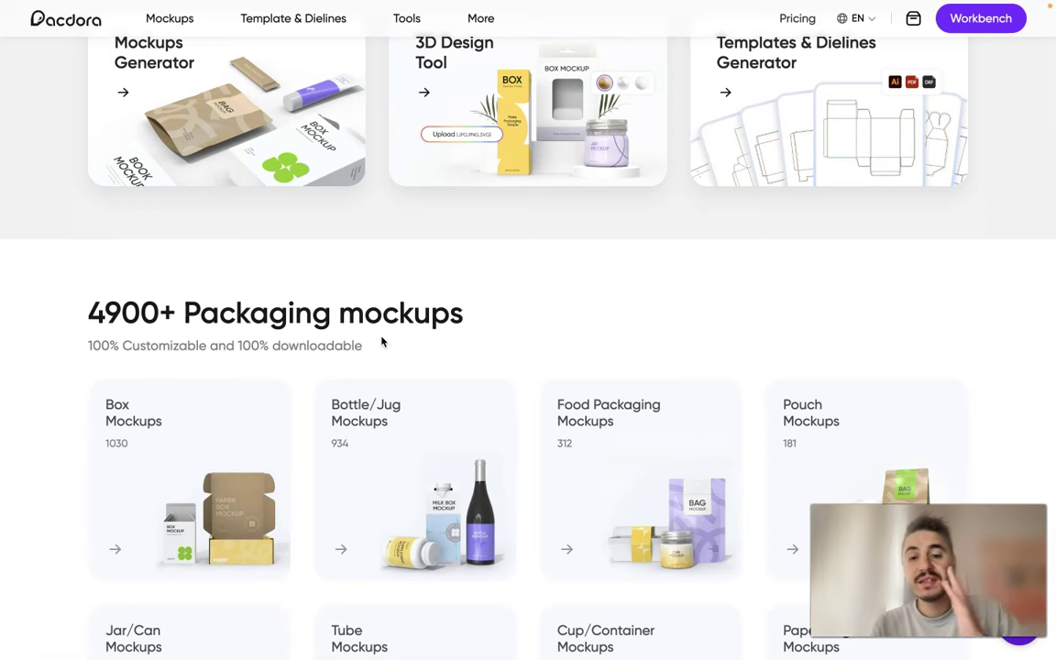
{"action": "scroll", "coordinate": [382, 342], "scroll_direction": "down", "scroll_amount": 2}
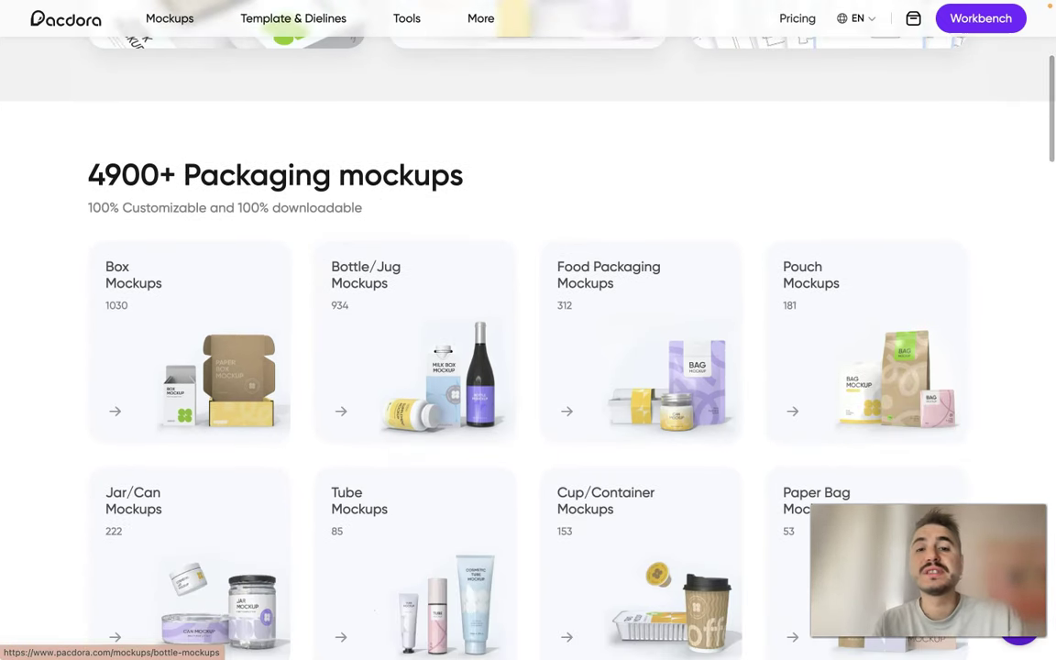
{"action": "scroll", "coordinate": [565, 195], "scroll_direction": "down", "scroll_amount": 1}
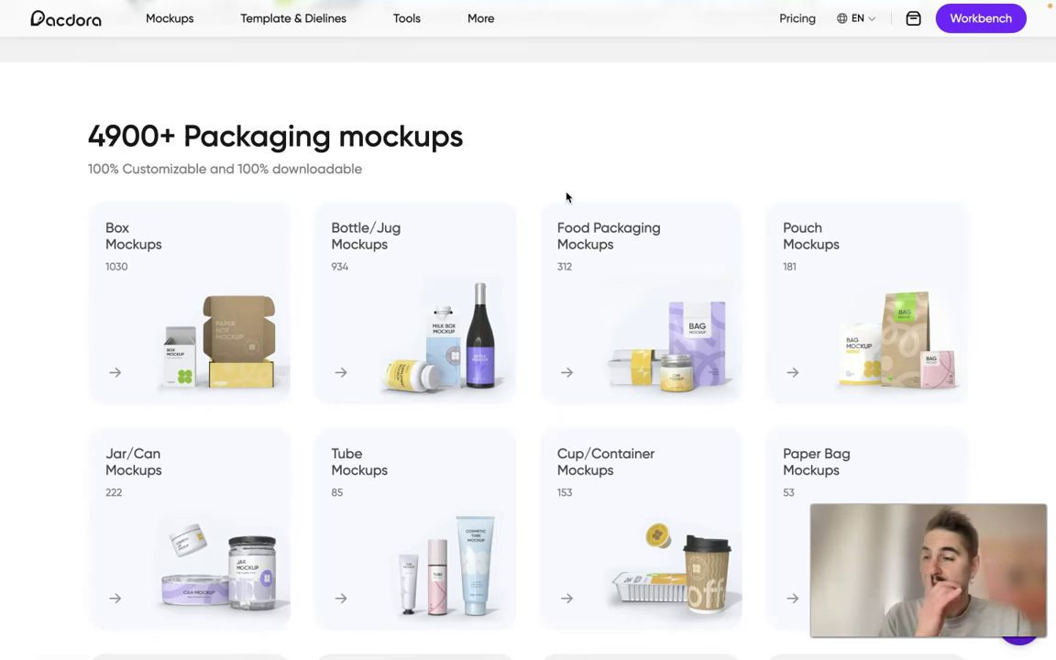
{"action": "scroll", "coordinate": [566, 196], "scroll_direction": "down", "scroll_amount": 5}
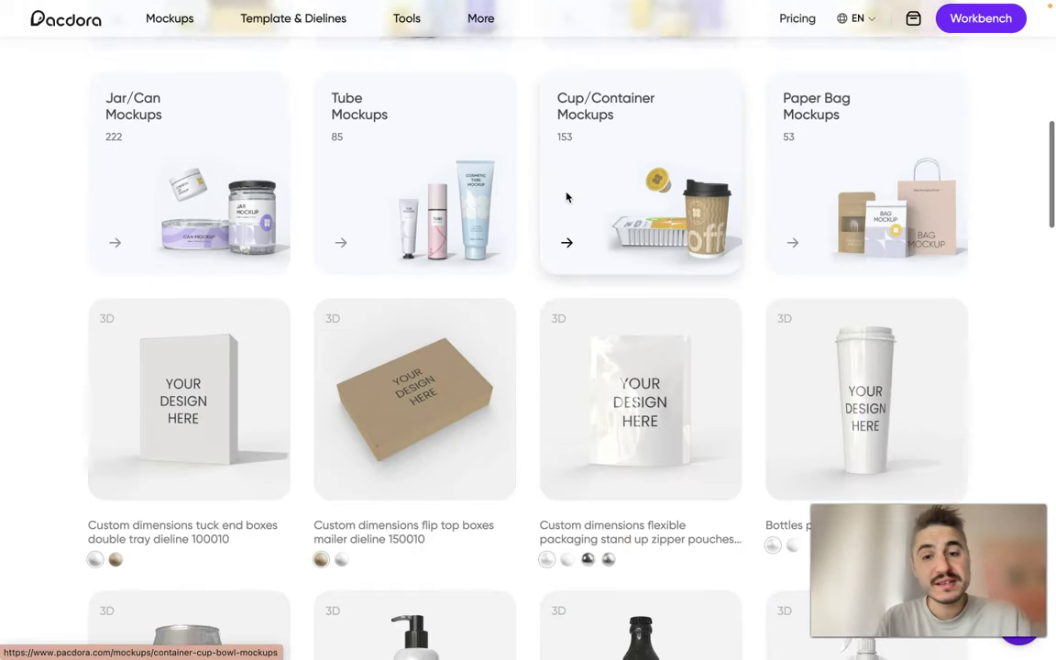
{"action": "scroll", "coordinate": [567, 197], "scroll_direction": "up", "scroll_amount": 3}
{"action": "scroll", "coordinate": [567, 197], "scroll_direction": "up", "scroll_amount": 2}
{"action": "scroll", "coordinate": [567, 197], "scroll_direction": "down", "scroll_amount": 1}
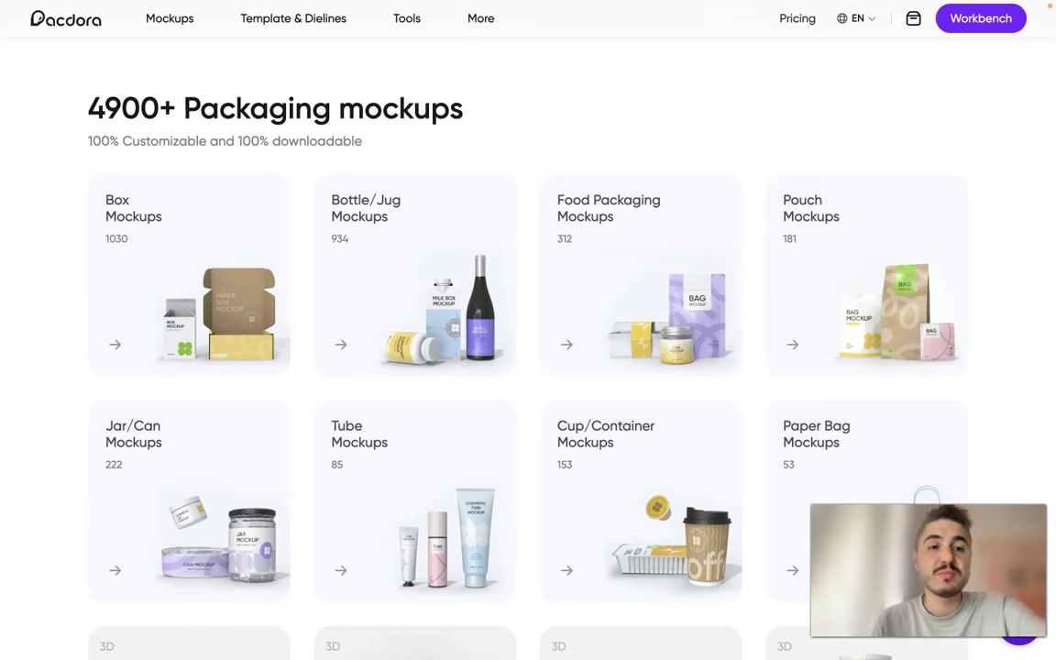
{"action": "scroll", "coordinate": [461, 203], "scroll_direction": "down", "scroll_amount": 2}
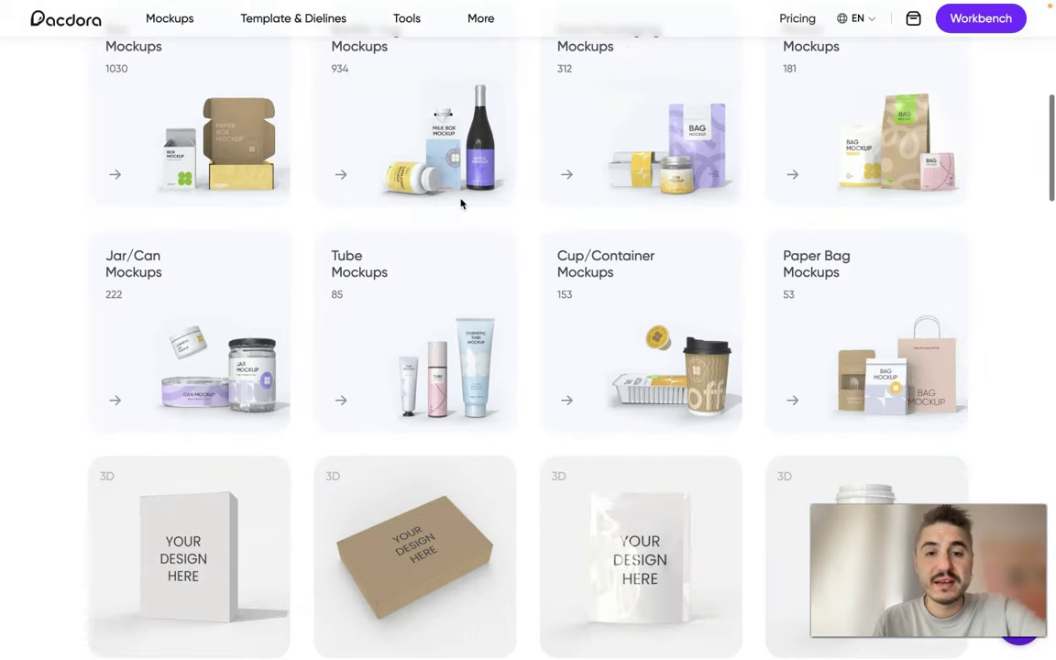
{"action": "scroll", "coordinate": [461, 204], "scroll_direction": "up", "scroll_amount": 2}
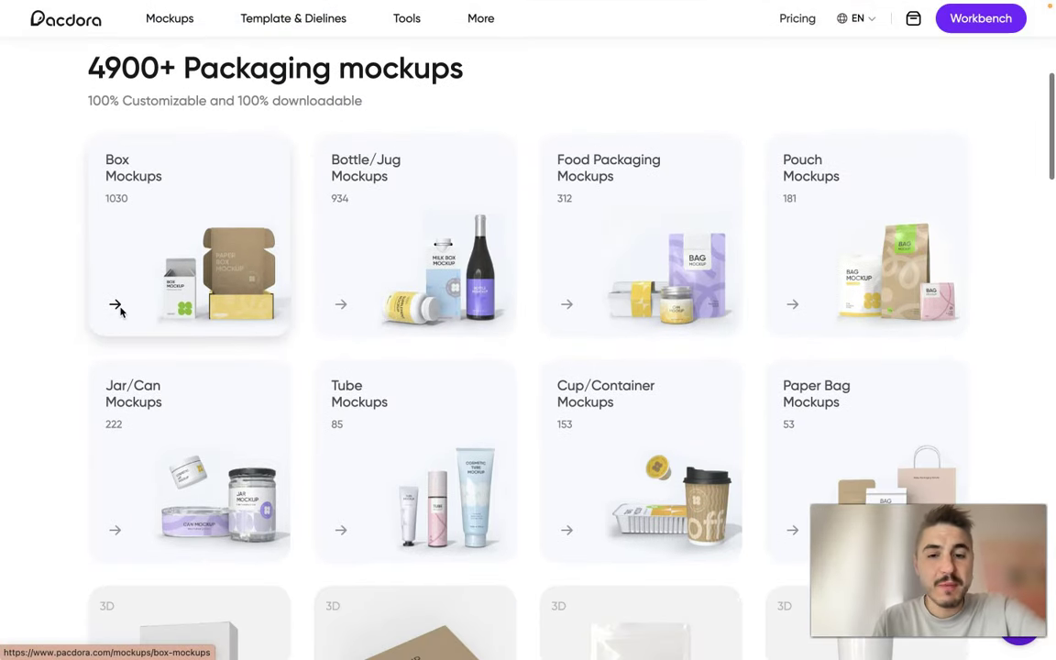
{"action": "scroll", "coordinate": [119, 312], "scroll_direction": "up", "scroll_amount": 1}
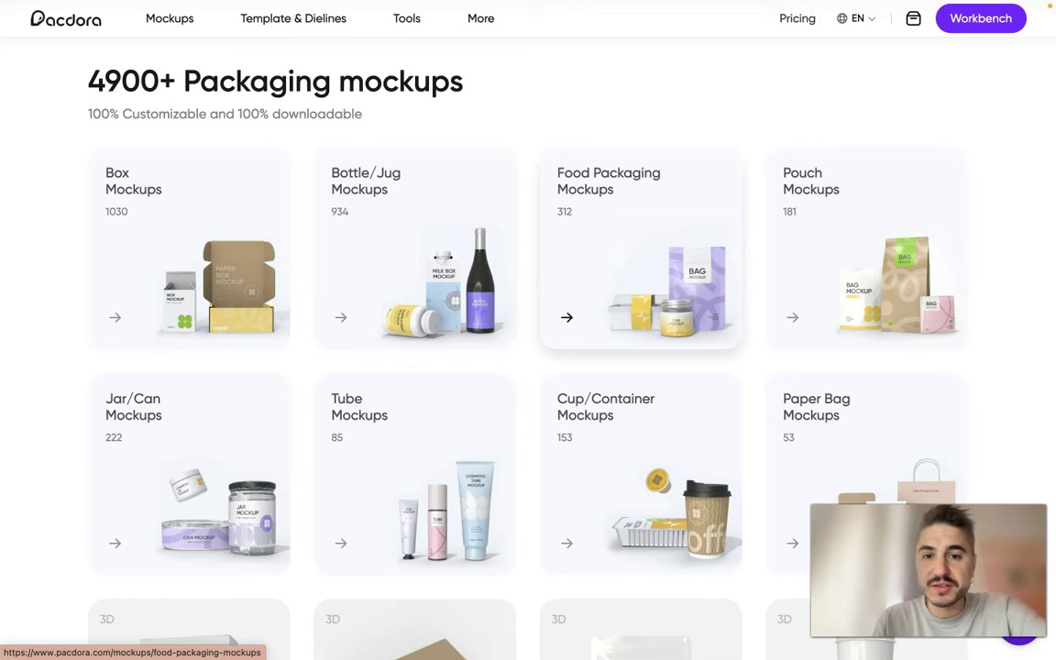
{"action": "scroll", "coordinate": [826, 302], "scroll_direction": "down", "scroll_amount": 3}
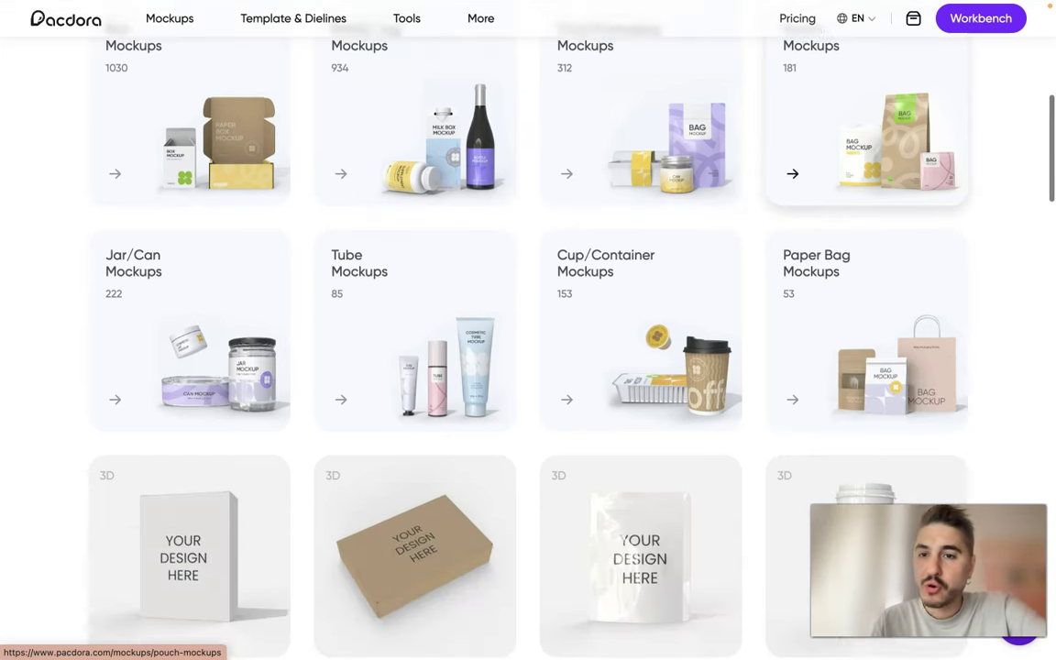
{"action": "scroll", "coordinate": [825, 302], "scroll_direction": "down", "scroll_amount": 2}
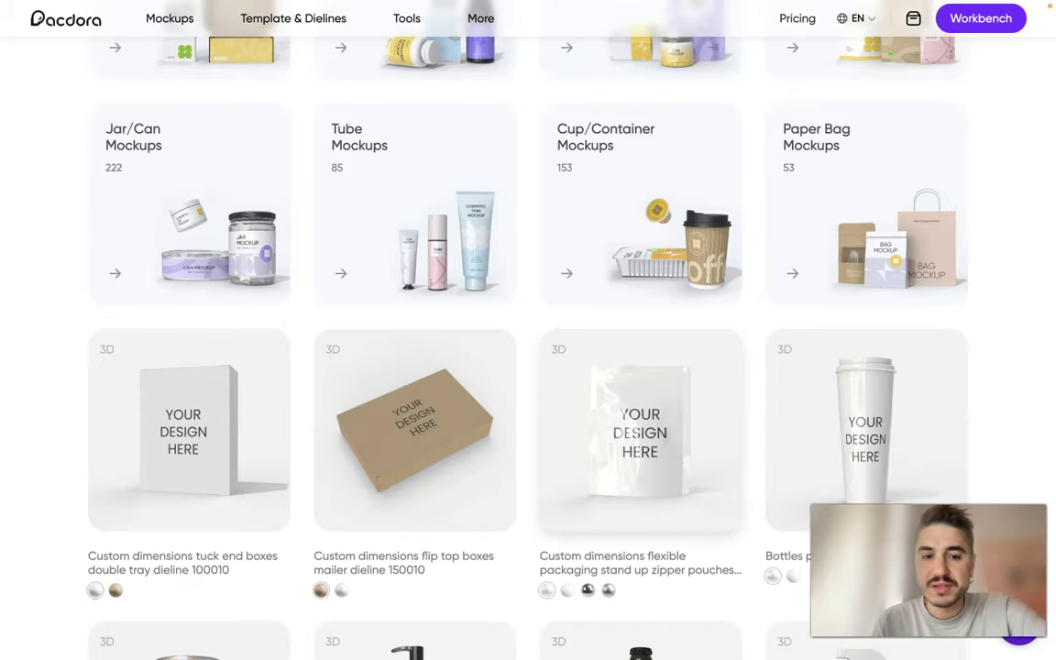
{"action": "scroll", "coordinate": [825, 303], "scroll_direction": "down", "scroll_amount": 3}
{"action": "scroll", "coordinate": [426, 393], "scroll_direction": "down", "scroll_amount": 10}
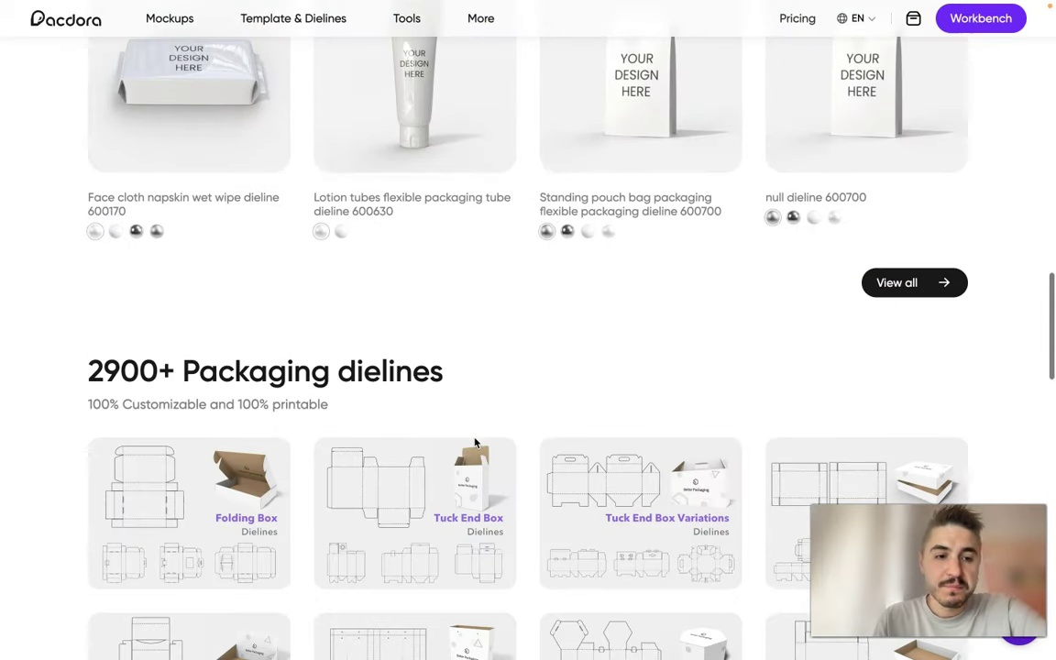
Scroll through the dielines grid (Folding Box, Tuck End Box) down to the '3D design tool' section
{"action": "scroll", "coordinate": [426, 392], "scroll_direction": "down", "scroll_amount": 1}
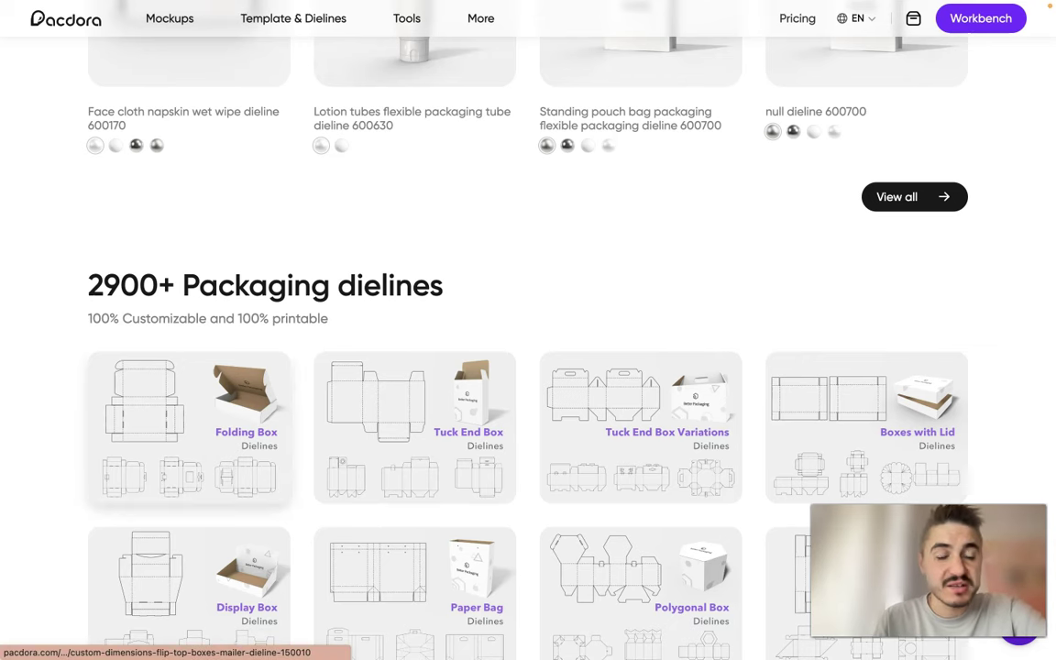
{"action": "scroll", "coordinate": [378, 389], "scroll_direction": "down", "scroll_amount": 3}
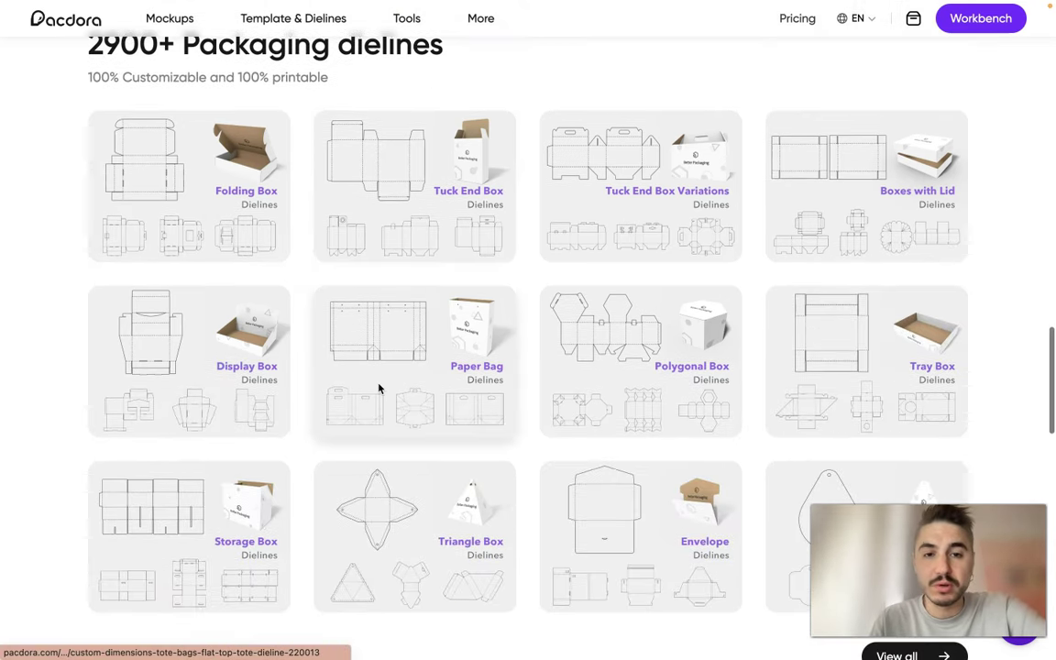
{"action": "scroll", "coordinate": [379, 389], "scroll_direction": "up", "scroll_amount": 1}
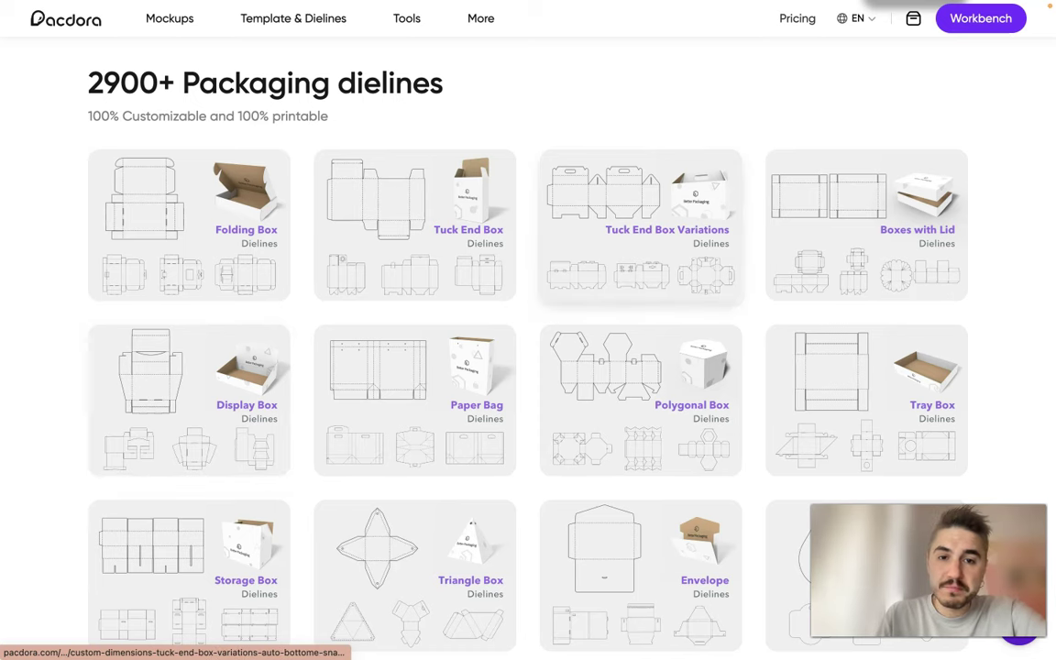
{"action": "scroll", "coordinate": [554, 370], "scroll_direction": "down", "scroll_amount": 2}
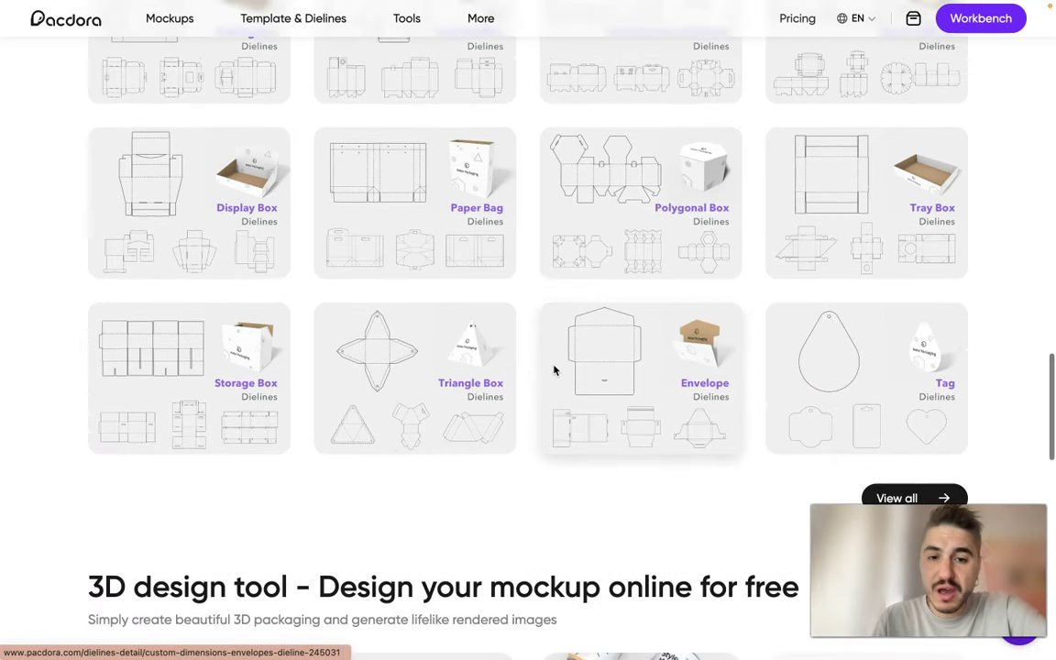
{"action": "scroll", "coordinate": [504, 389], "scroll_direction": "up", "scroll_amount": 1}
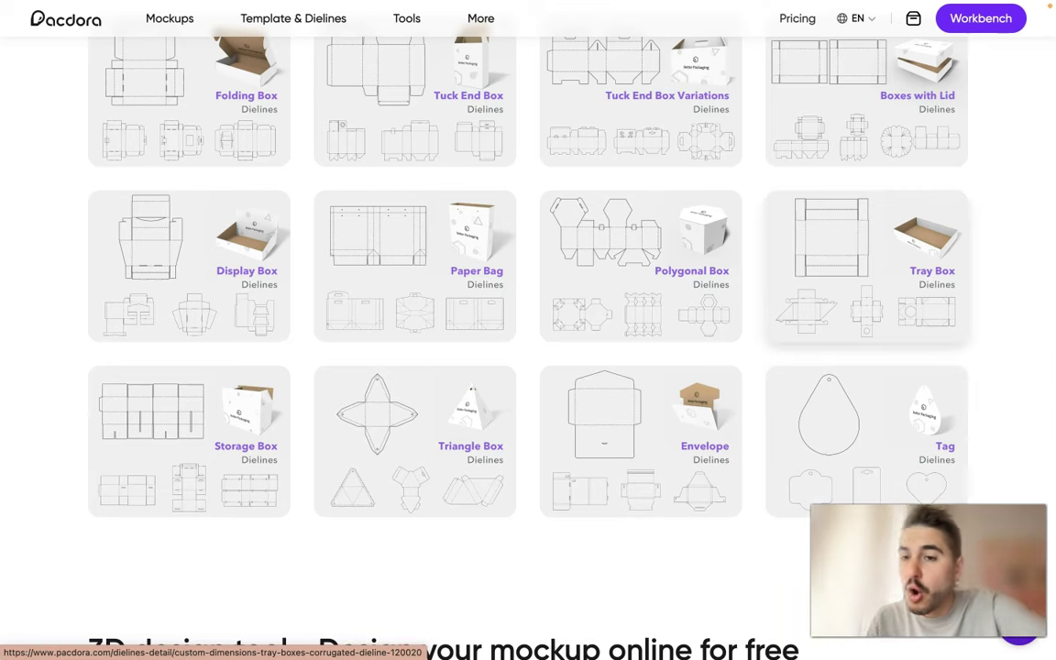
{"action": "scroll", "coordinate": [594, 401], "scroll_direction": "down", "scroll_amount": 1}
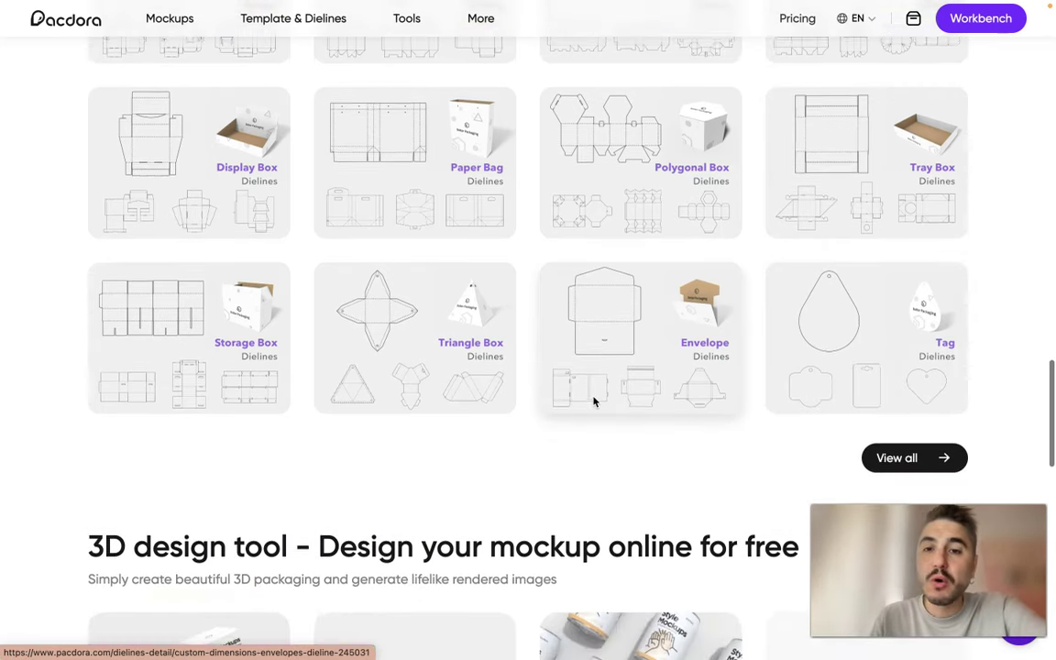
{"action": "scroll", "coordinate": [595, 401], "scroll_direction": "down", "scroll_amount": 6}
Scroll down through the 3D design tool example renders, then back up to the homepage top
{"action": "scroll", "coordinate": [594, 400], "scroll_direction": "up", "scroll_amount": 2}
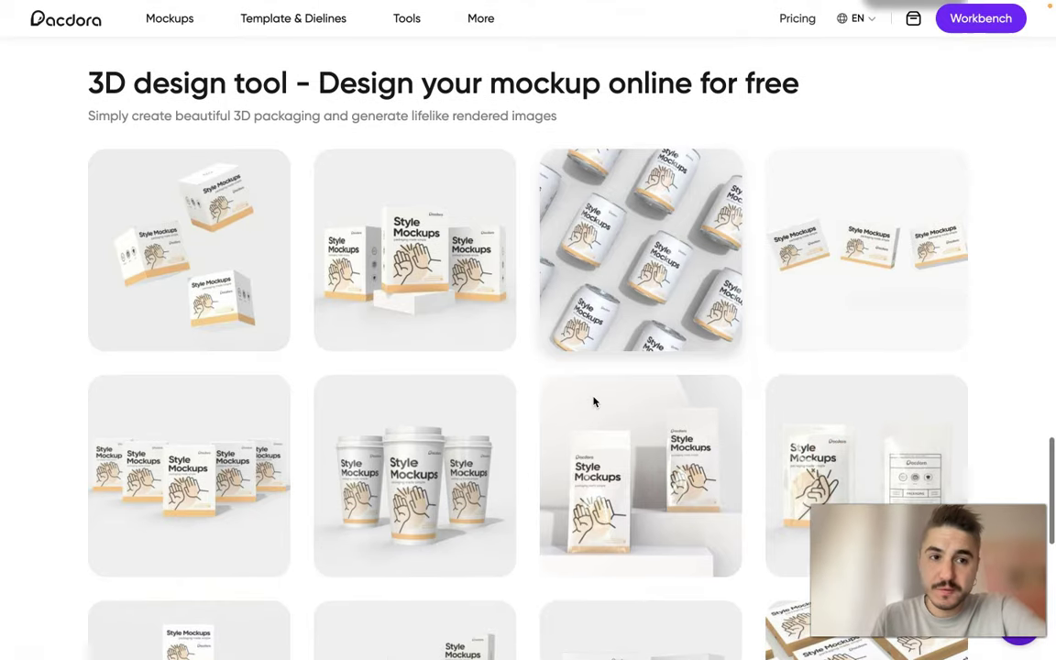
{"action": "scroll", "coordinate": [594, 400], "scroll_direction": "up", "scroll_amount": 1}
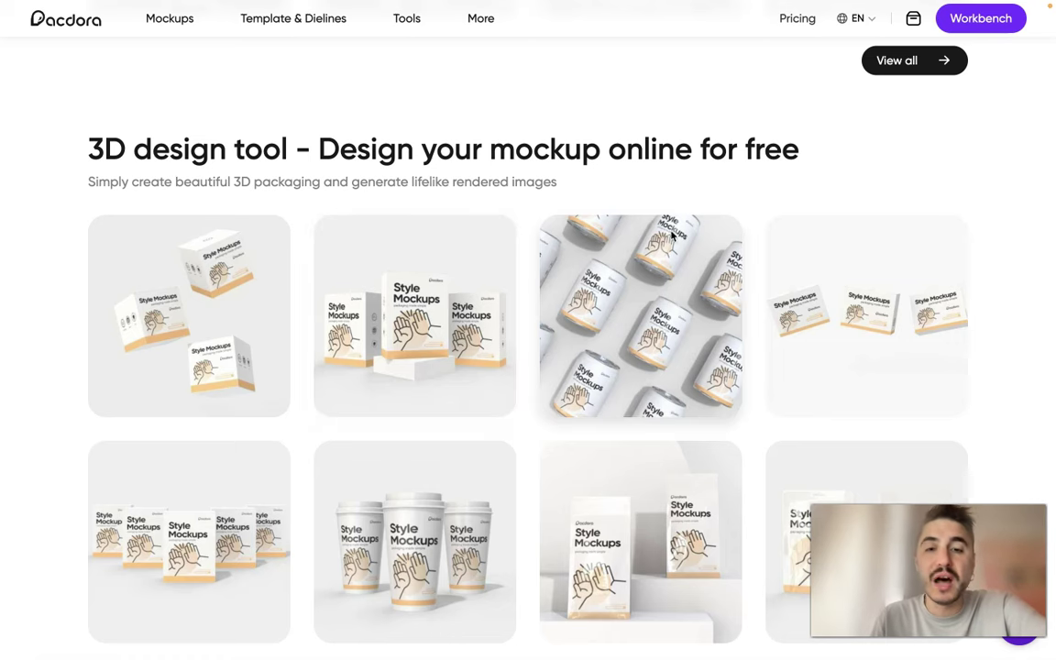
{"action": "scroll", "coordinate": [558, 218], "scroll_direction": "down", "scroll_amount": 1}
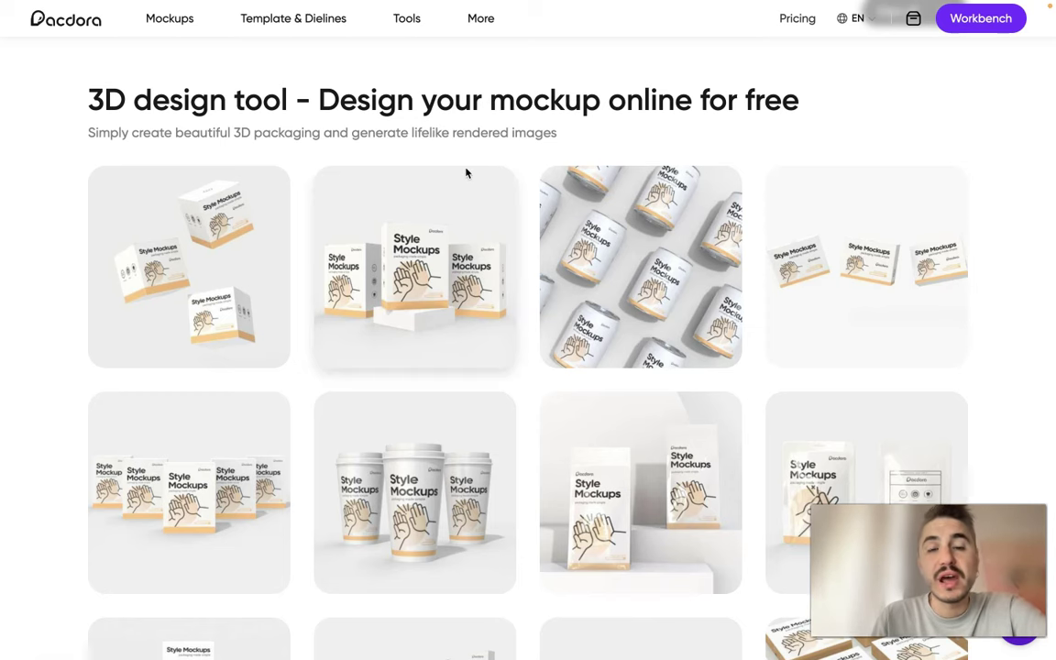
{"action": "scroll", "coordinate": [466, 172], "scroll_direction": "down", "scroll_amount": 5}
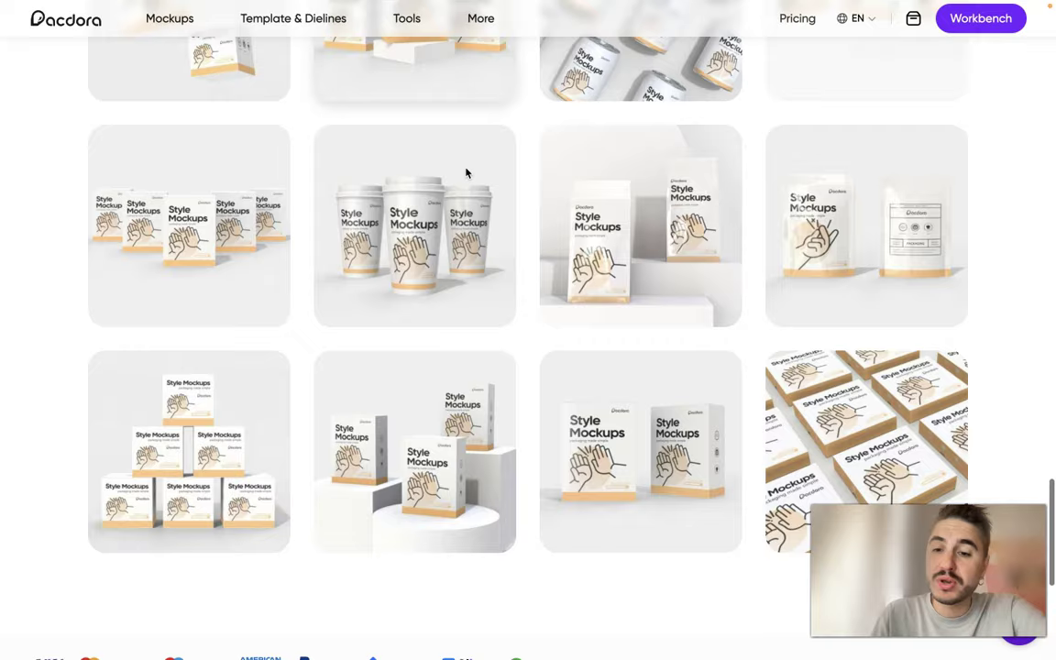
{"action": "scroll", "coordinate": [465, 172], "scroll_direction": "down", "scroll_amount": 5}
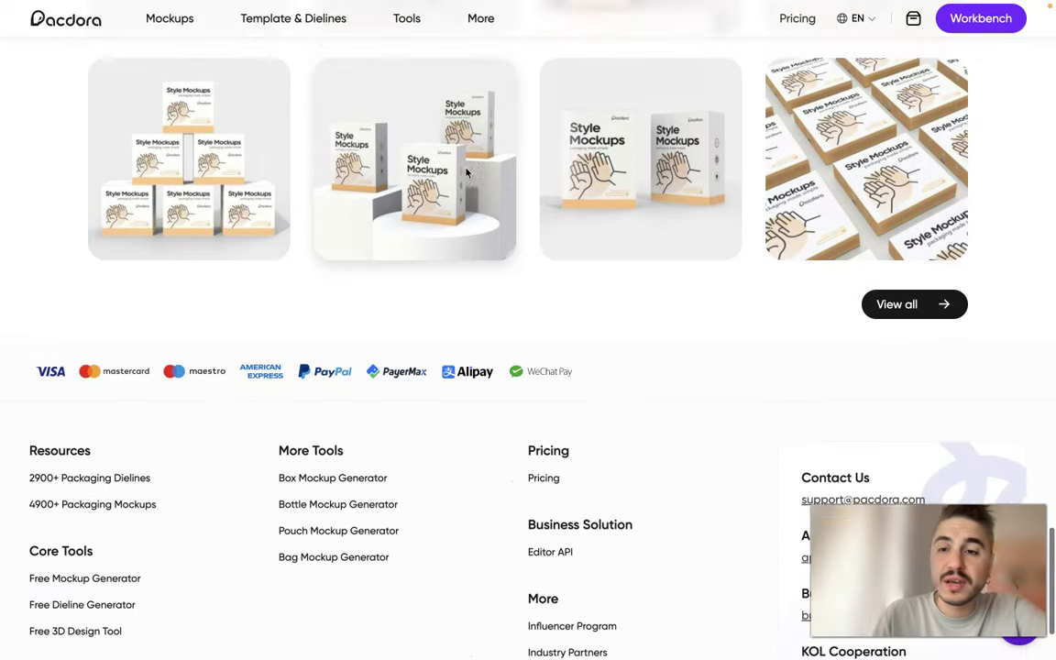
{"action": "scroll", "coordinate": [466, 173], "scroll_direction": "up", "scroll_amount": 5}
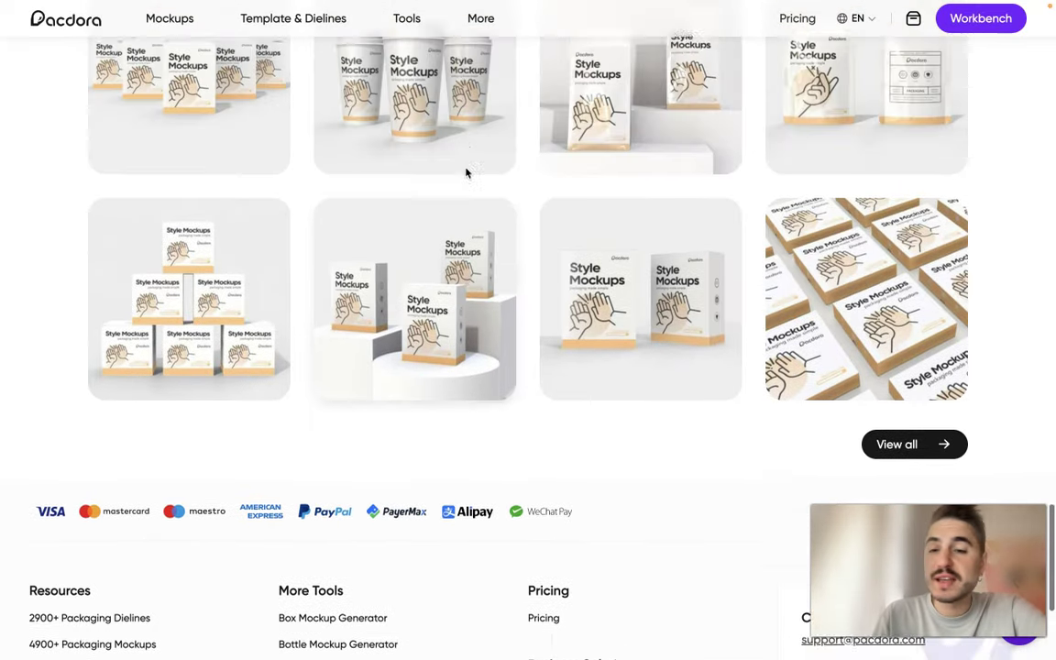
{"action": "scroll", "coordinate": [466, 172], "scroll_direction": "up", "scroll_amount": 10}
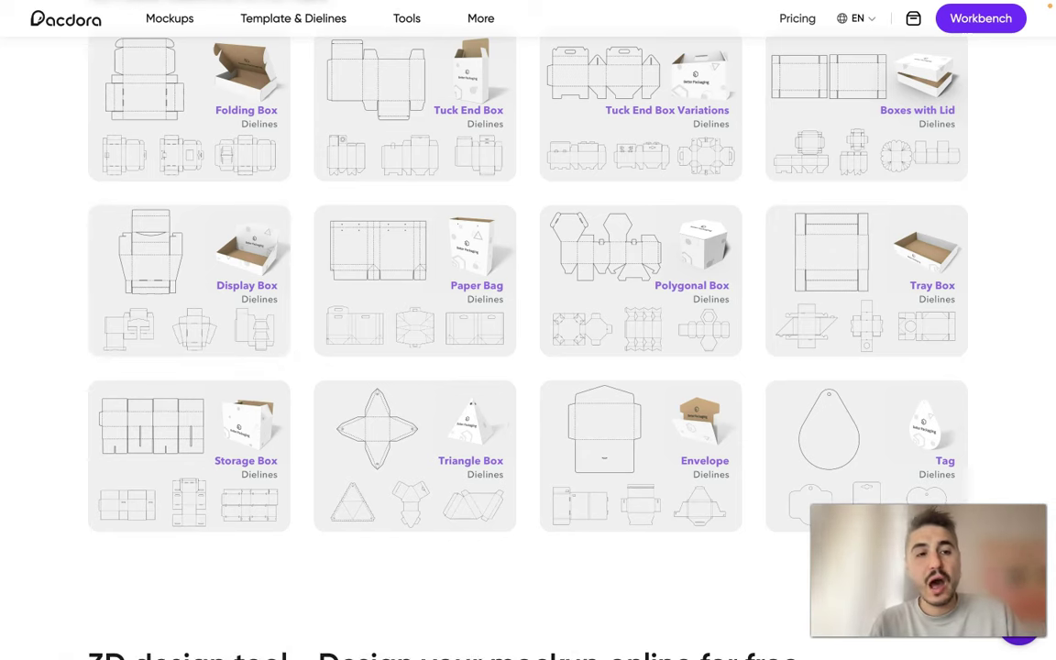
{"action": "scroll", "coordinate": [293, 594], "scroll_direction": "up", "scroll_amount": 15}
{"action": "scroll", "coordinate": [292, 597], "scroll_direction": "up", "scroll_amount": 1}
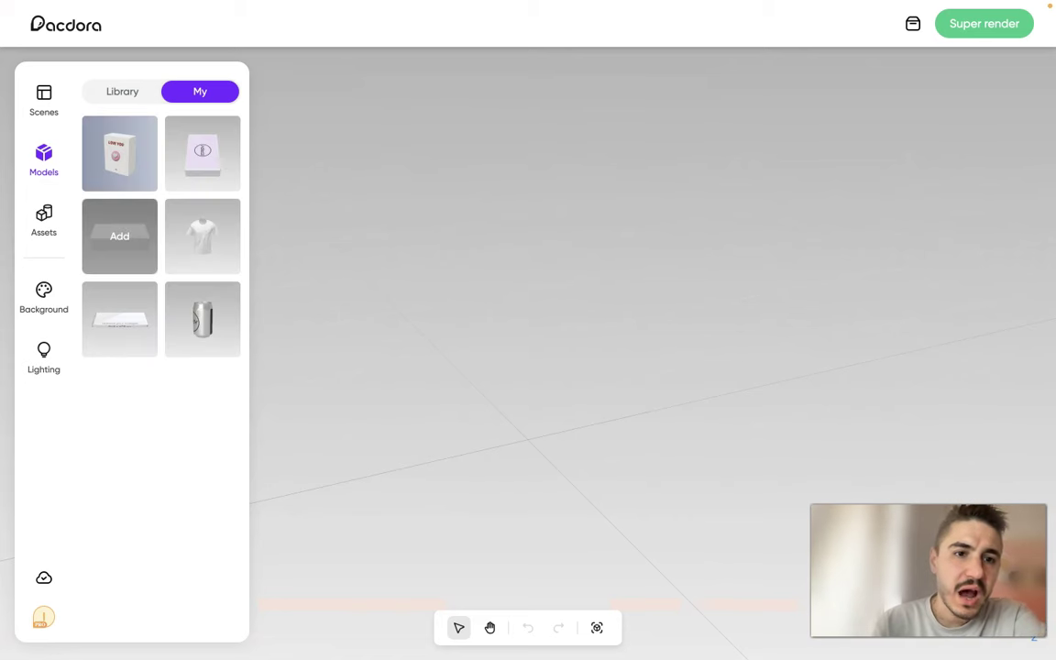
Switch the Models panel from My to Library to show Gift Boxes under Boxes
{"action": "left_click", "coordinate": [119, 92]}
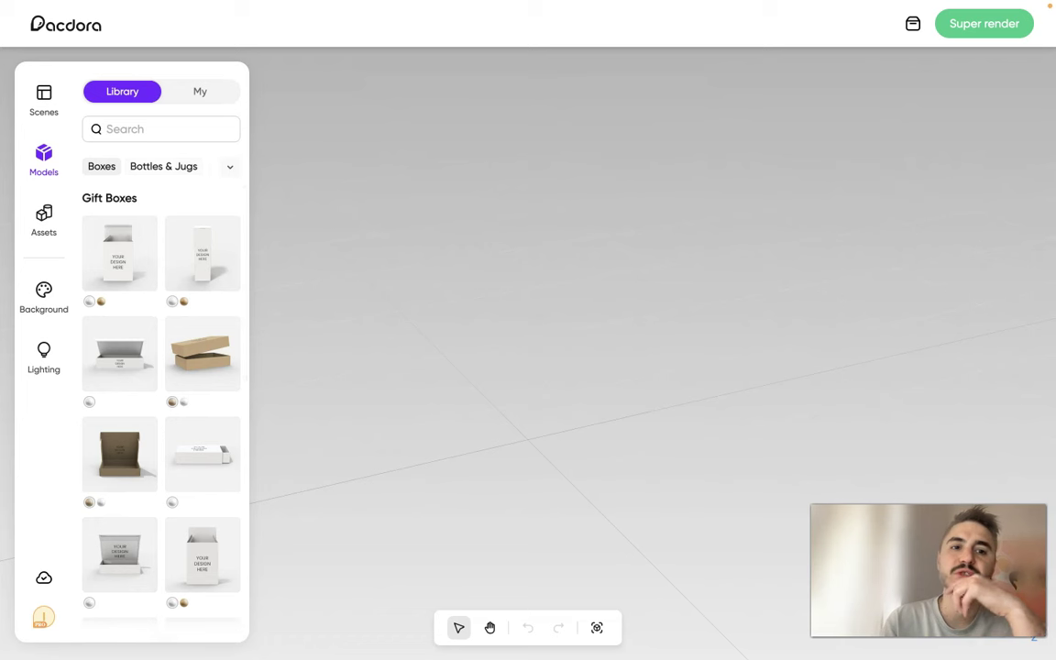
{"action": "left_click", "coordinate": [229, 171]}
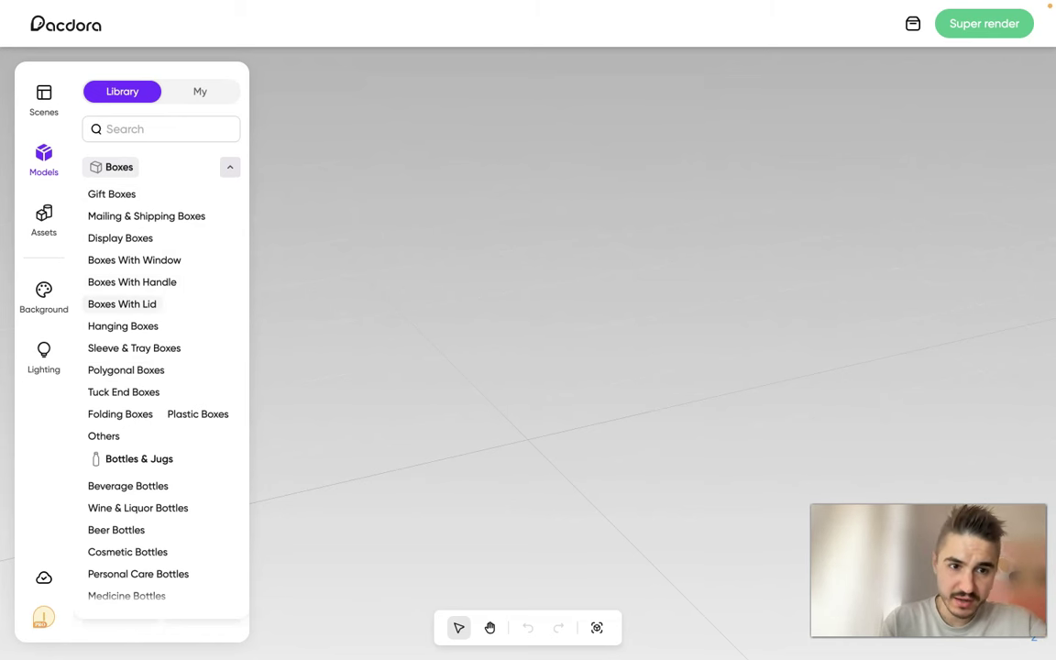
{"action": "scroll", "coordinate": [123, 426], "scroll_direction": "down", "scroll_amount": 1}
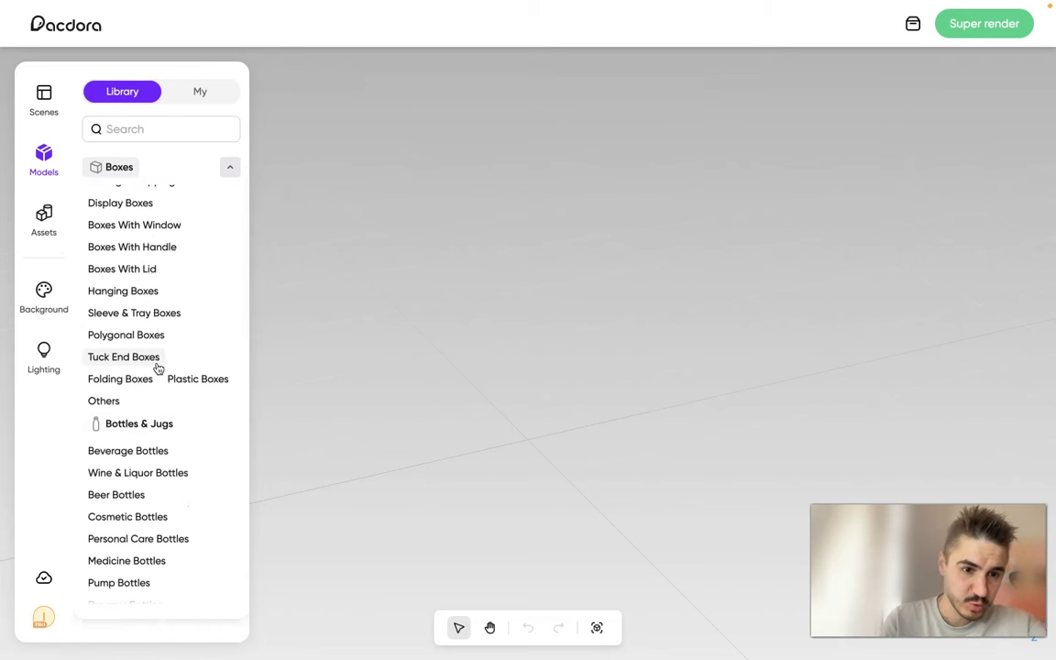
{"action": "scroll", "coordinate": [158, 368], "scroll_direction": "down", "scroll_amount": 5}
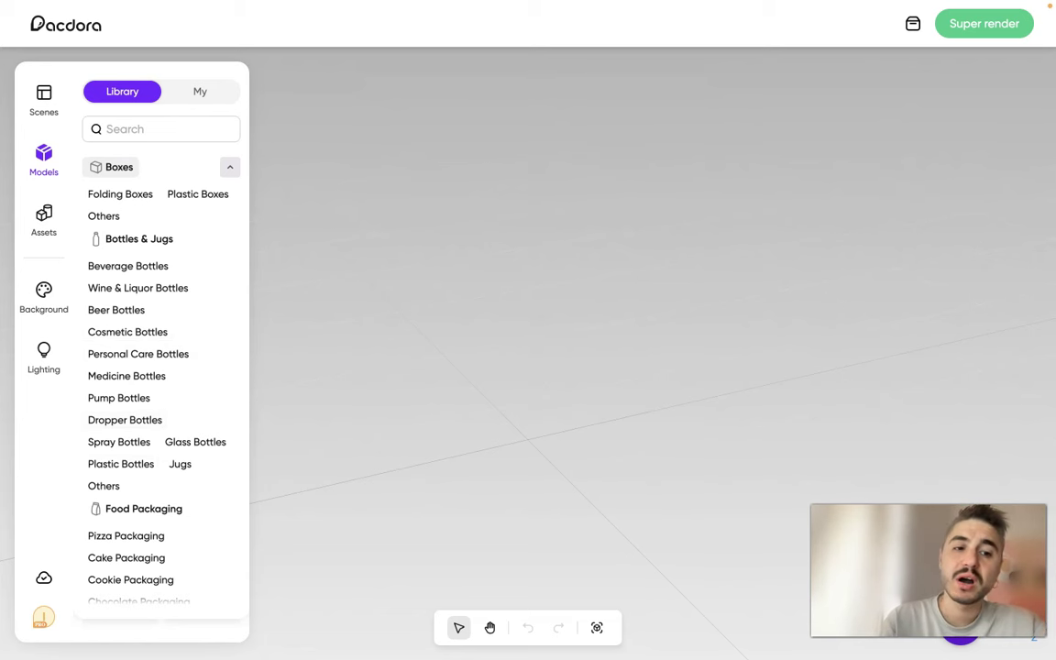
{"action": "scroll", "coordinate": [137, 422], "scroll_direction": "down", "scroll_amount": 5}
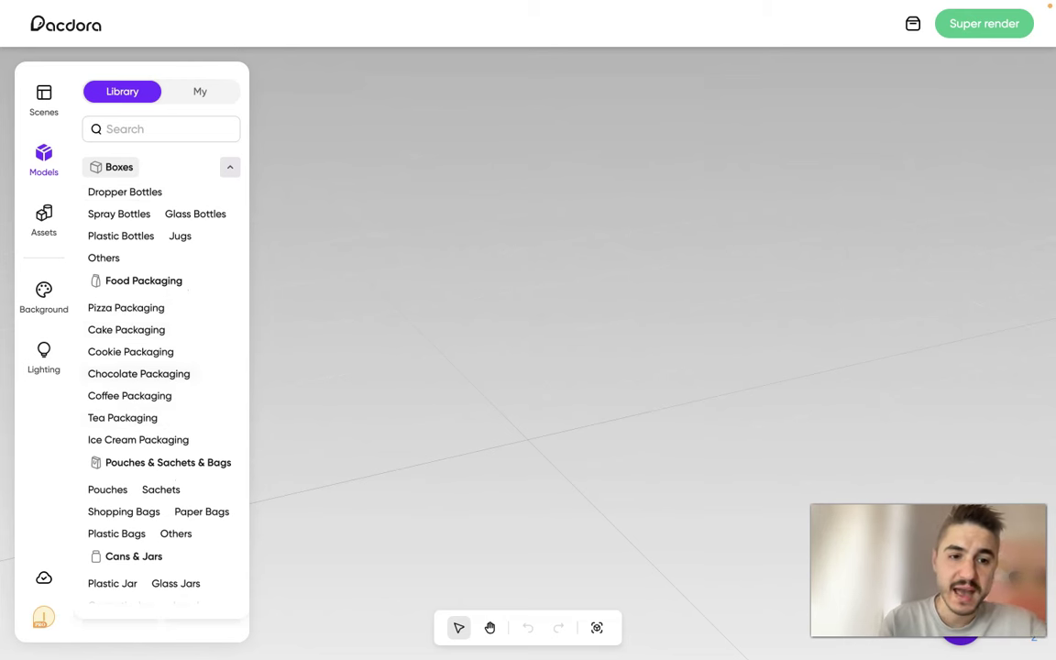
{"action": "scroll", "coordinate": [170, 396], "scroll_direction": "down", "scroll_amount": 2}
{"action": "scroll", "coordinate": [170, 396], "scroll_direction": "down", "scroll_amount": 6}
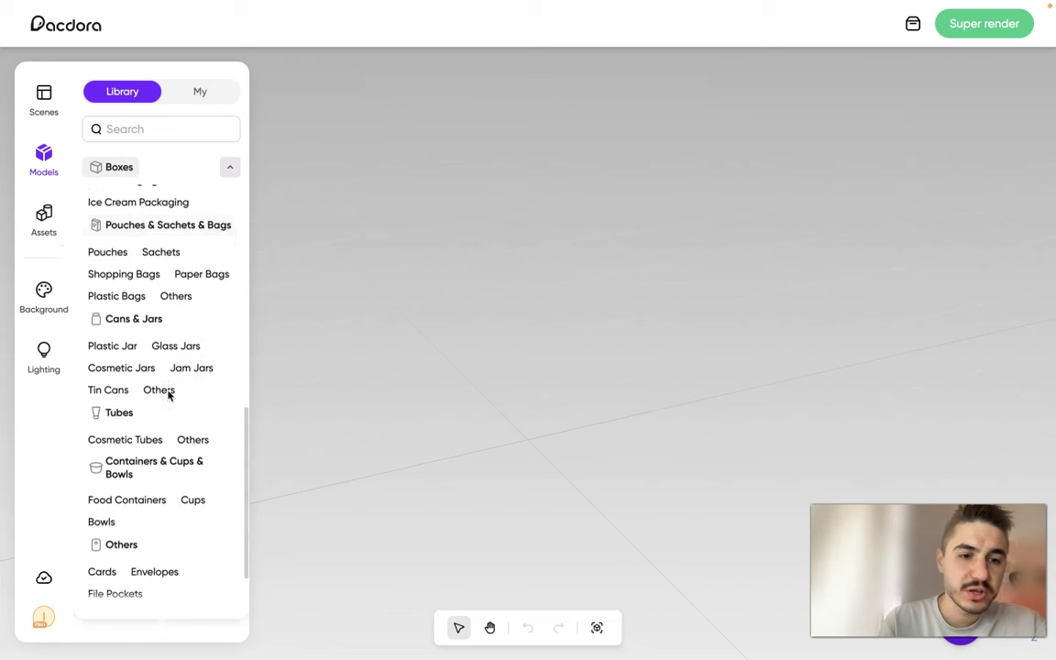
{"action": "scroll", "coordinate": [170, 394], "scroll_direction": "down", "scroll_amount": 1}
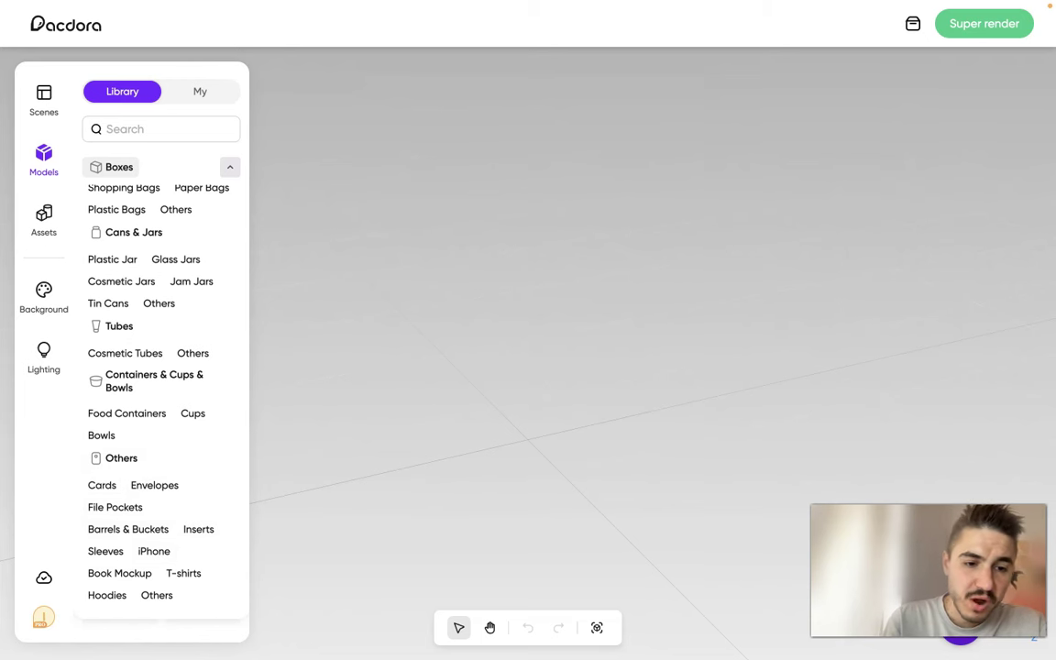
{"action": "scroll", "coordinate": [153, 519], "scroll_direction": "up", "scroll_amount": 5}
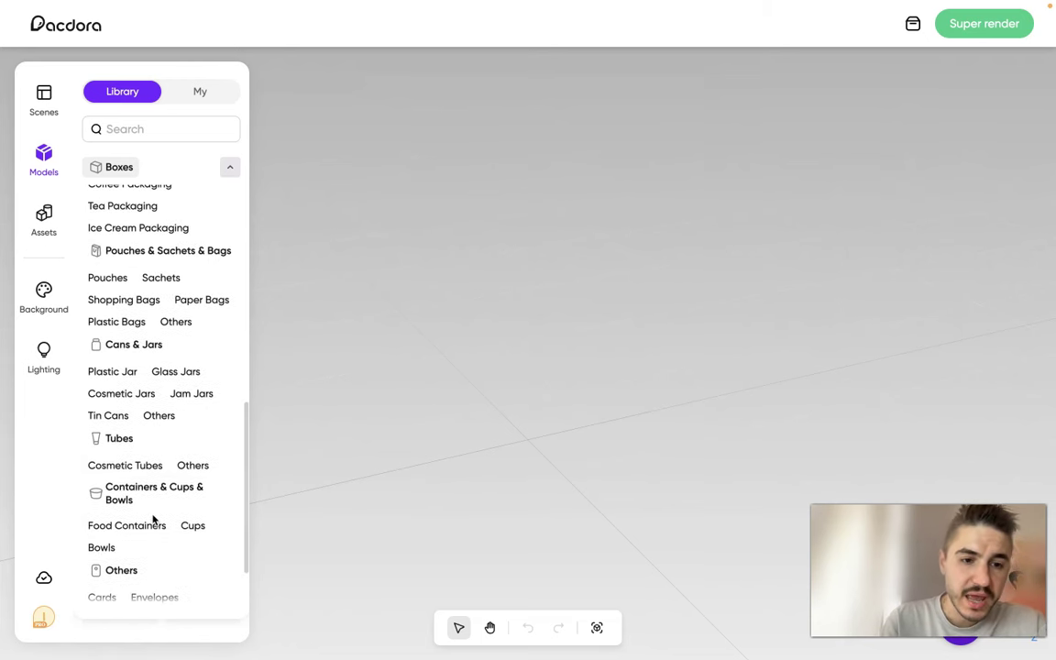
{"action": "scroll", "coordinate": [153, 519], "scroll_direction": "up", "scroll_amount": 2}
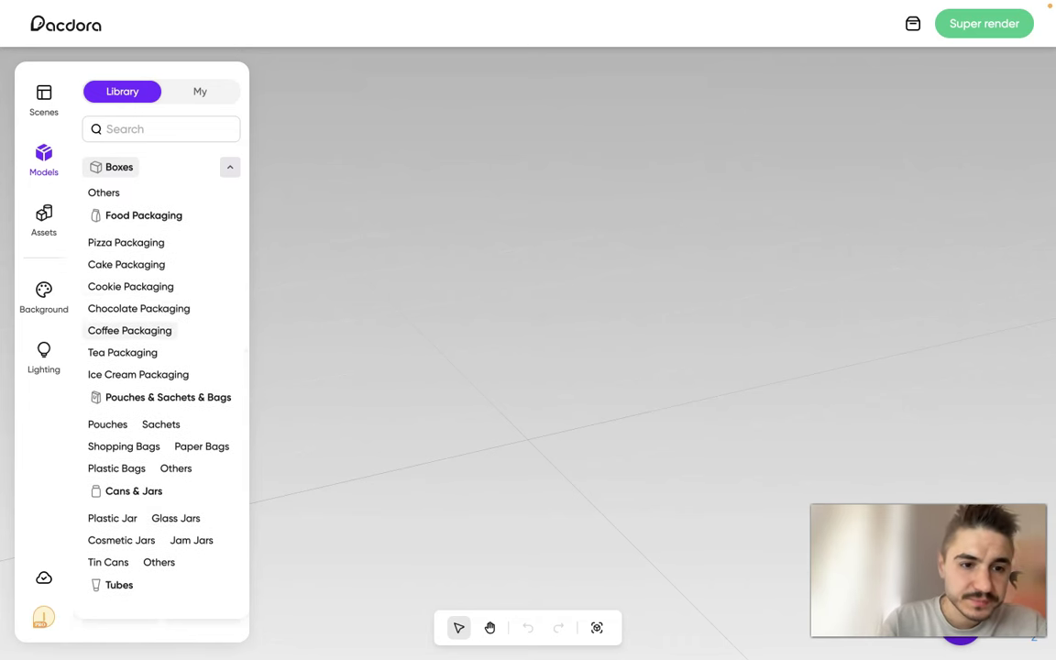
{"action": "scroll", "coordinate": [122, 334], "scroll_direction": "up", "scroll_amount": 5}
{"action": "scroll", "coordinate": [122, 335], "scroll_direction": "up", "scroll_amount": 8}
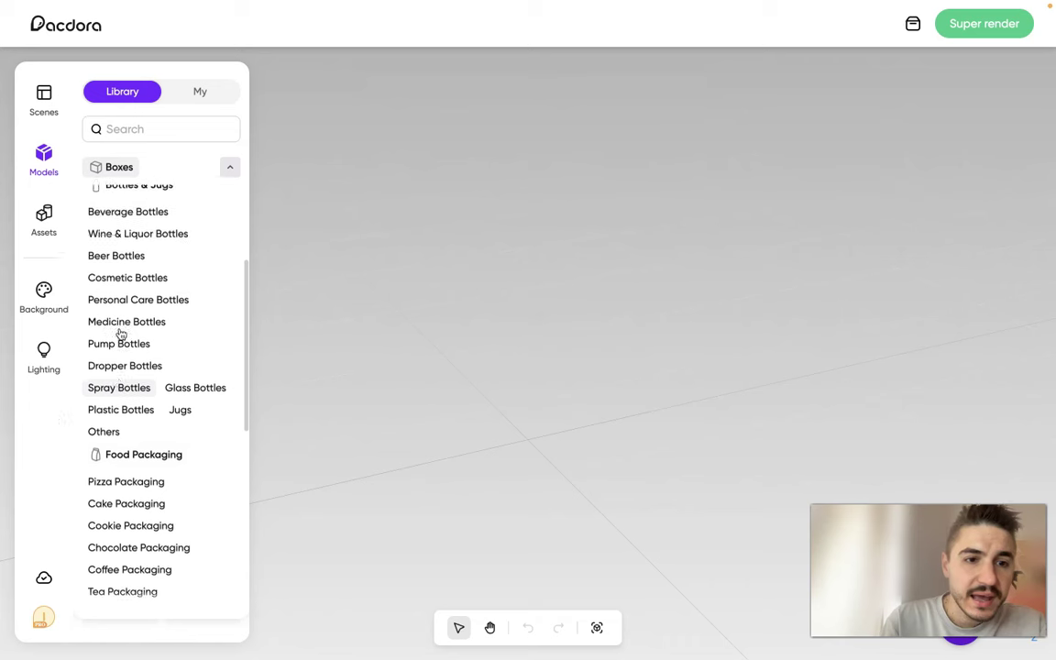
{"action": "scroll", "coordinate": [120, 334], "scroll_direction": "up", "scroll_amount": 1}
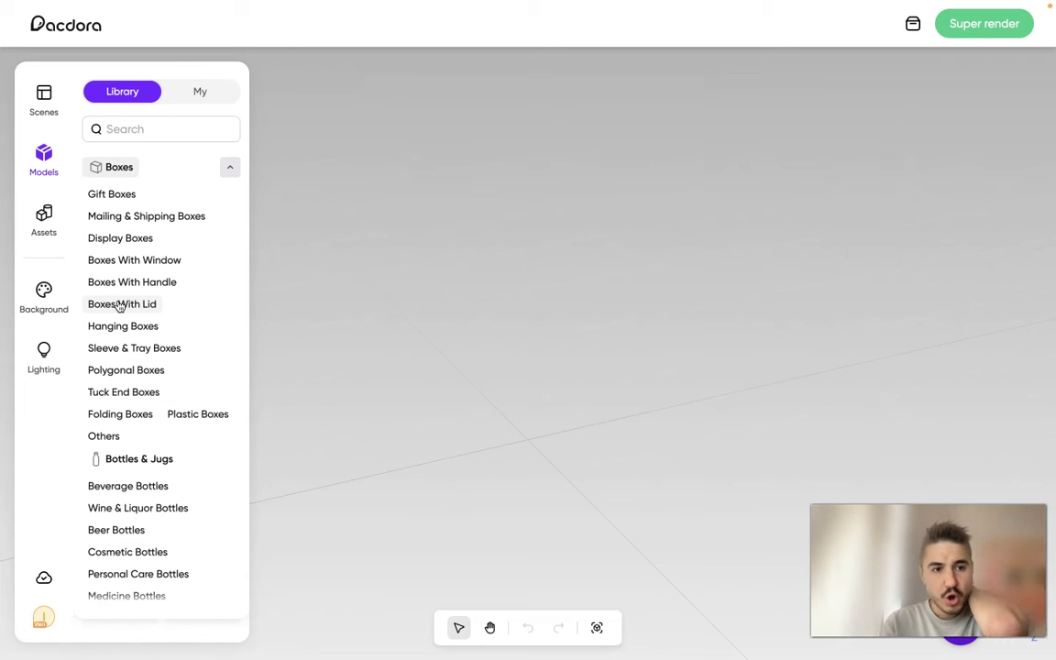
{"action": "scroll", "coordinate": [119, 306], "scroll_direction": "down", "scroll_amount": 10}
{"action": "scroll", "coordinate": [119, 307], "scroll_direction": "up", "scroll_amount": 2}
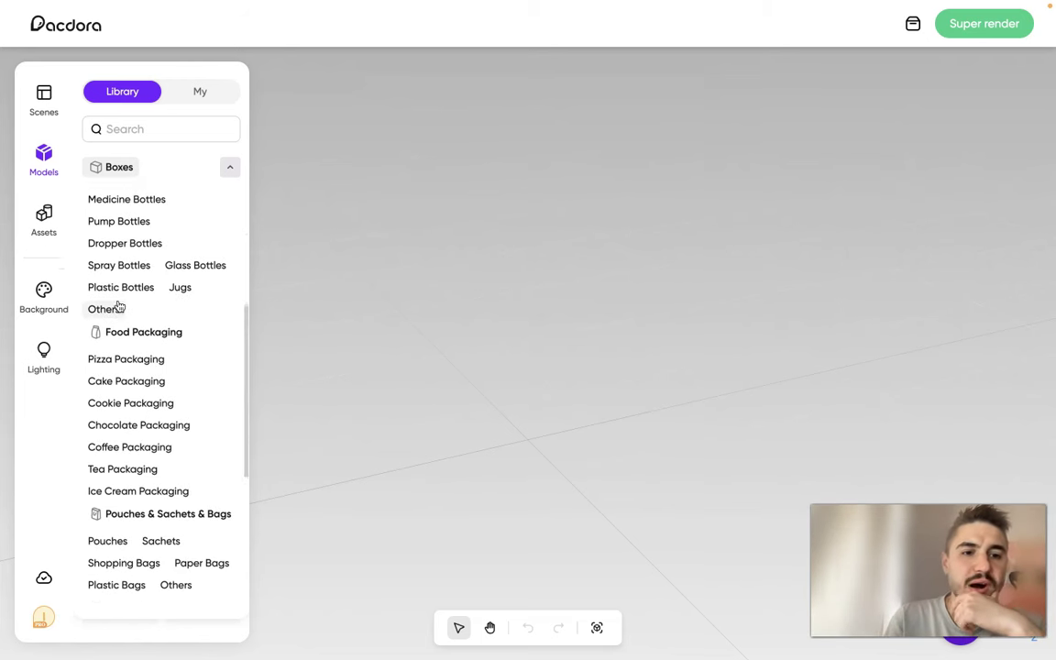
{"action": "scroll", "coordinate": [119, 307], "scroll_direction": "up", "scroll_amount": 2}
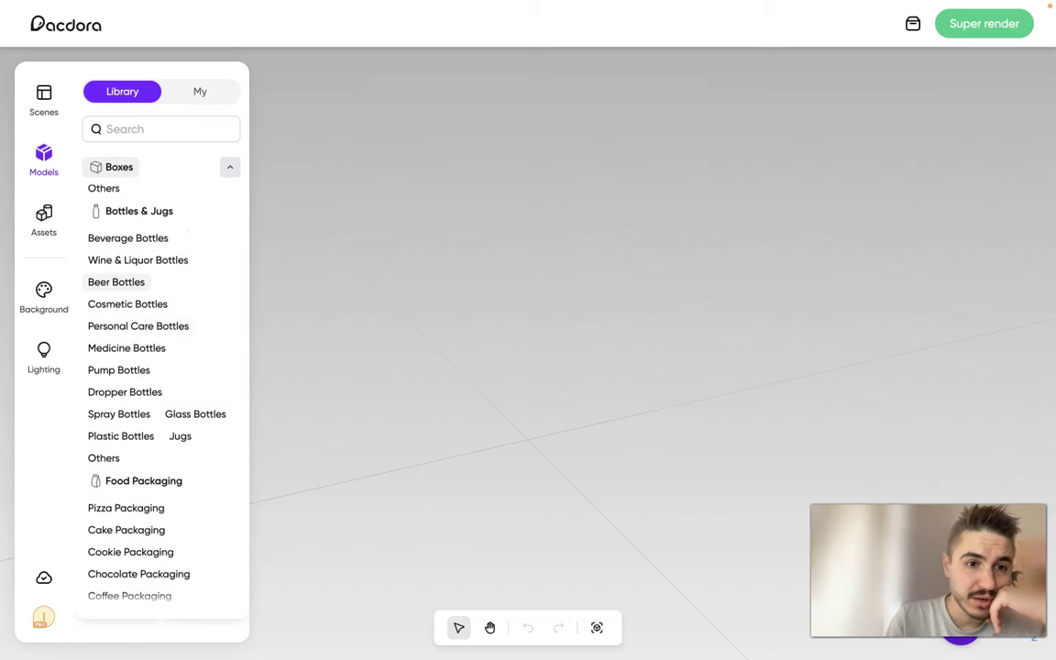
Browse the Beer Bottles models and add the plain white bottle with silver cap to the scene
{"action": "left_click", "coordinate": [111, 291]}
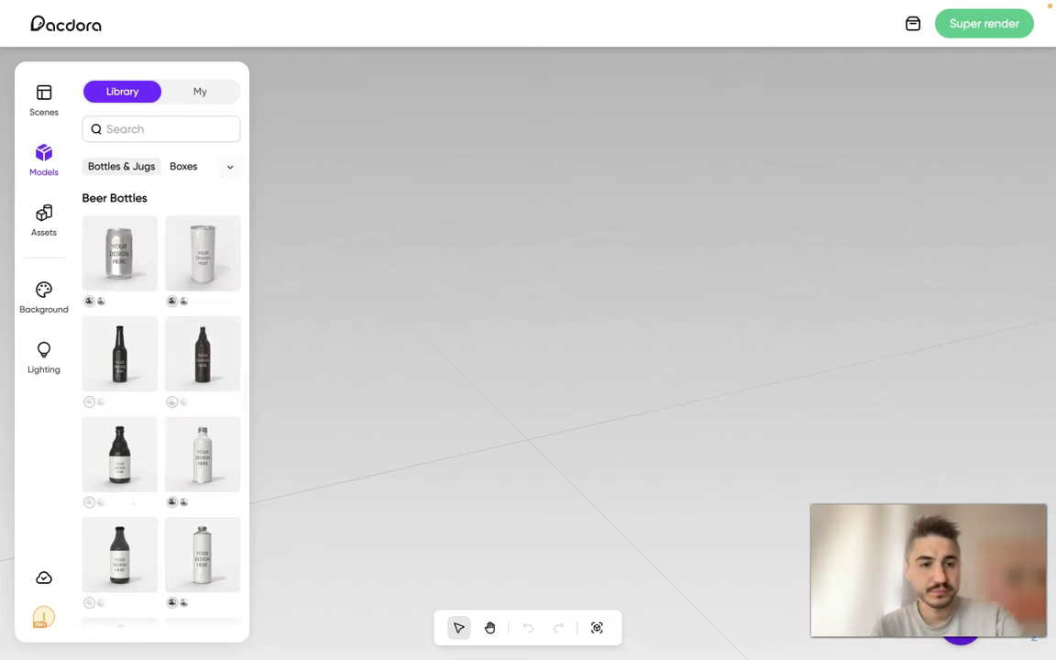
{"action": "scroll", "coordinate": [111, 291], "scroll_direction": "down", "scroll_amount": 5}
{"action": "scroll", "coordinate": [210, 357], "scroll_direction": "down", "scroll_amount": 5}
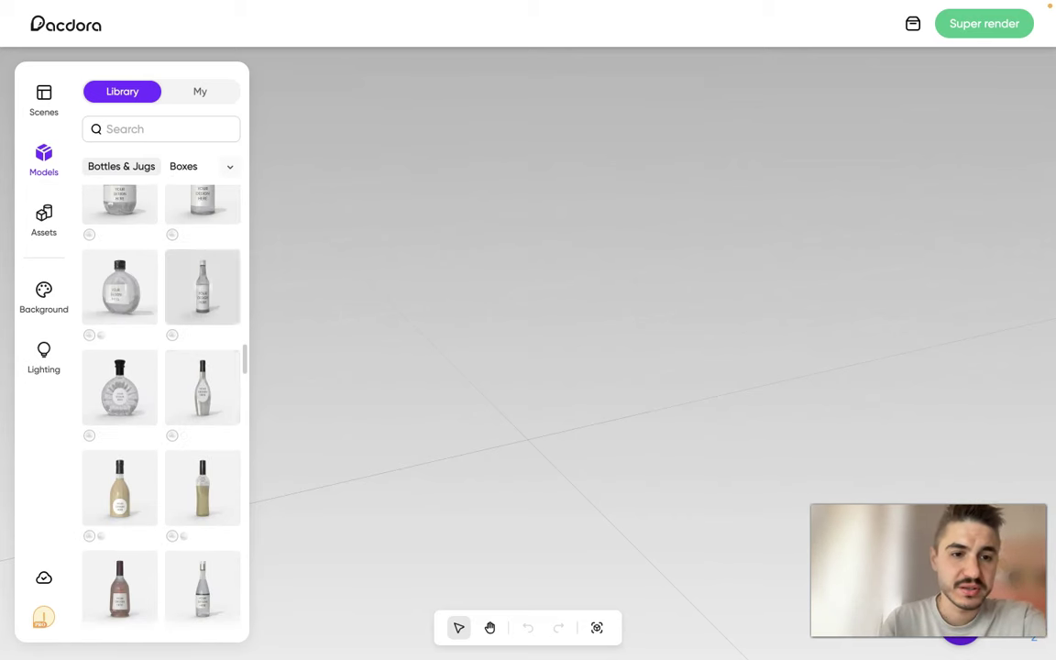
{"action": "scroll", "coordinate": [195, 316], "scroll_direction": "down", "scroll_amount": 10}
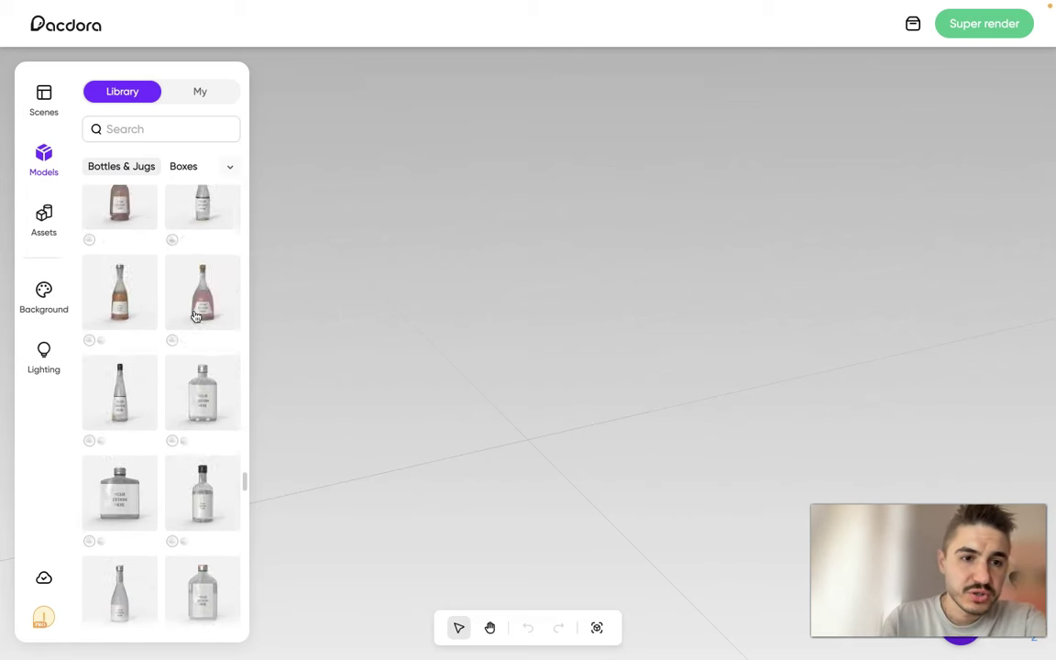
{"action": "scroll", "coordinate": [195, 317], "scroll_direction": "down", "scroll_amount": 8}
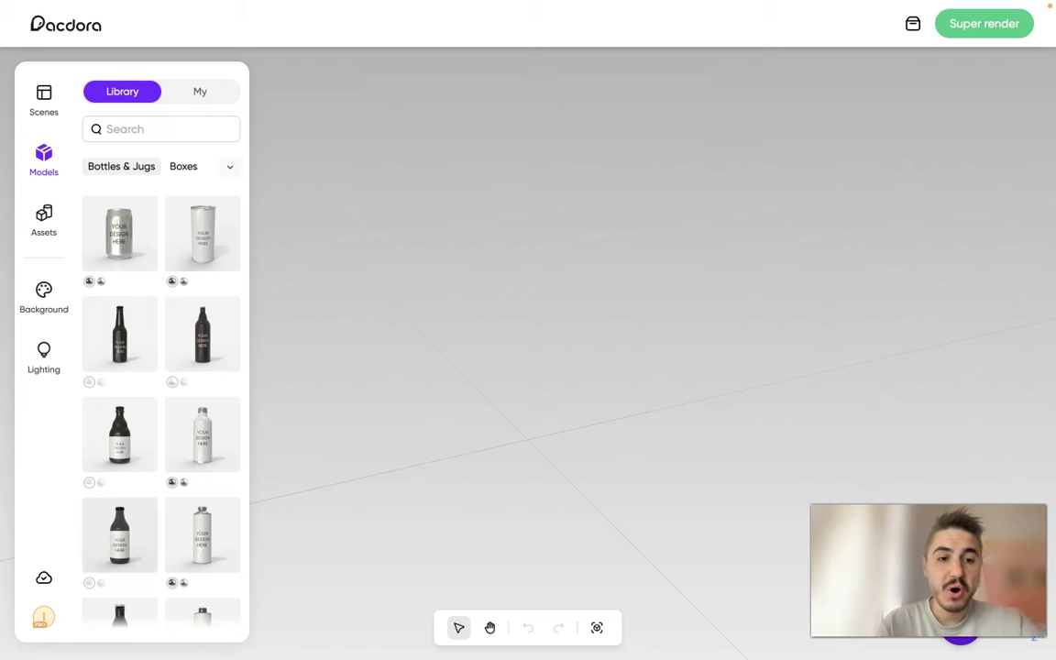
{"action": "scroll", "coordinate": [220, 478], "scroll_direction": "down", "scroll_amount": 3}
{"action": "scroll", "coordinate": [220, 479], "scroll_direction": "down", "scroll_amount": 4}
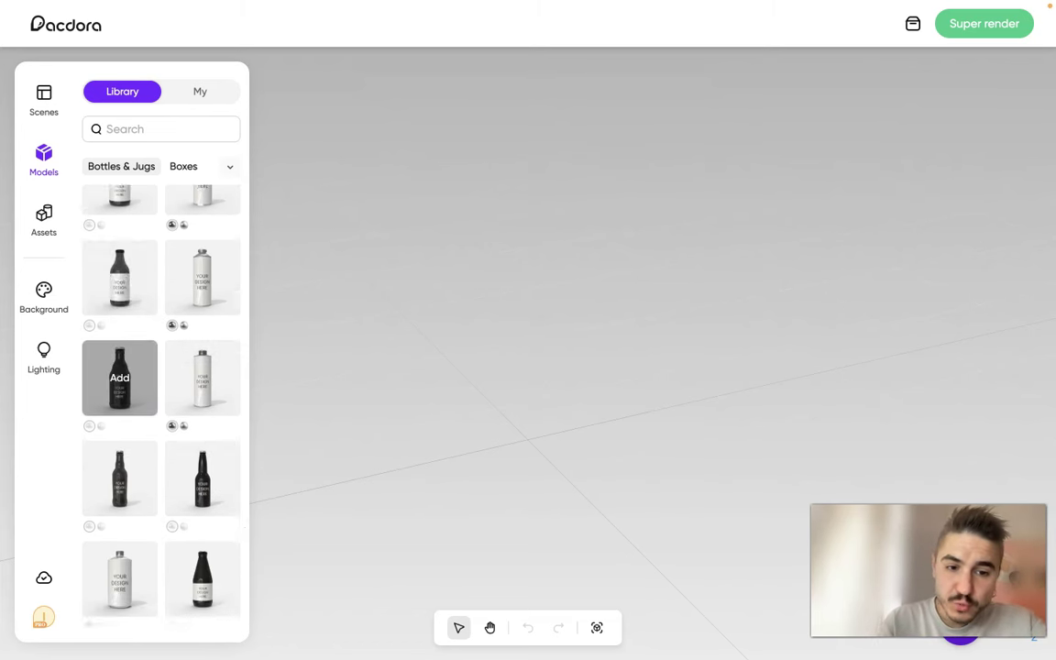
{"action": "scroll", "coordinate": [146, 459], "scroll_direction": "down", "scroll_amount": 10}
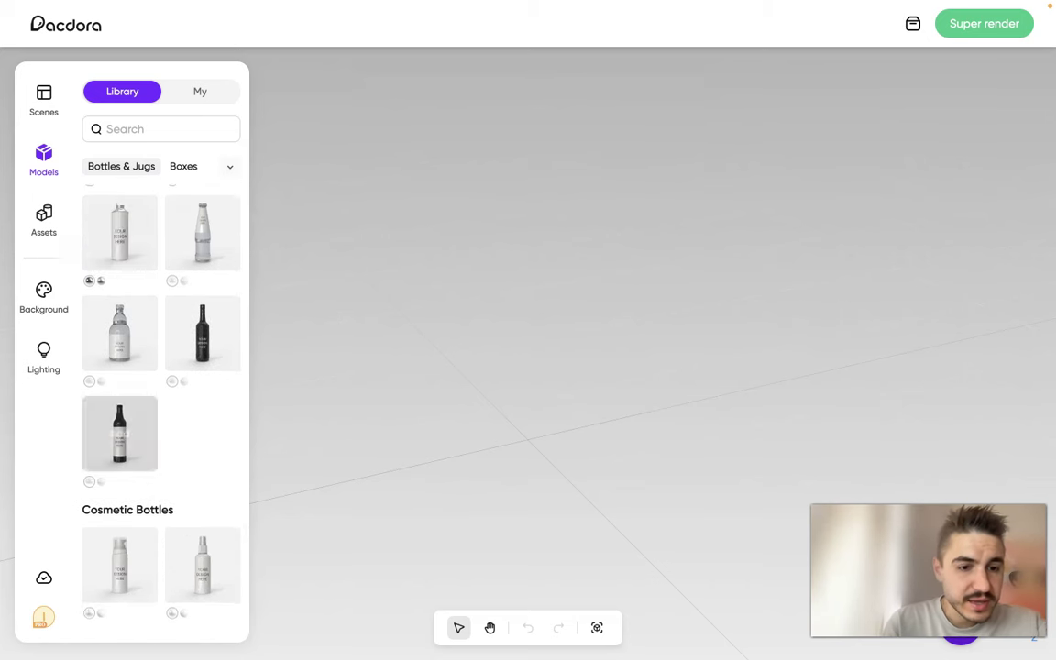
{"action": "scroll", "coordinate": [138, 419], "scroll_direction": "down", "scroll_amount": 3}
{"action": "scroll", "coordinate": [137, 419], "scroll_direction": "up", "scroll_amount": 3}
{"action": "scroll", "coordinate": [137, 419], "scroll_direction": "up", "scroll_amount": 5}
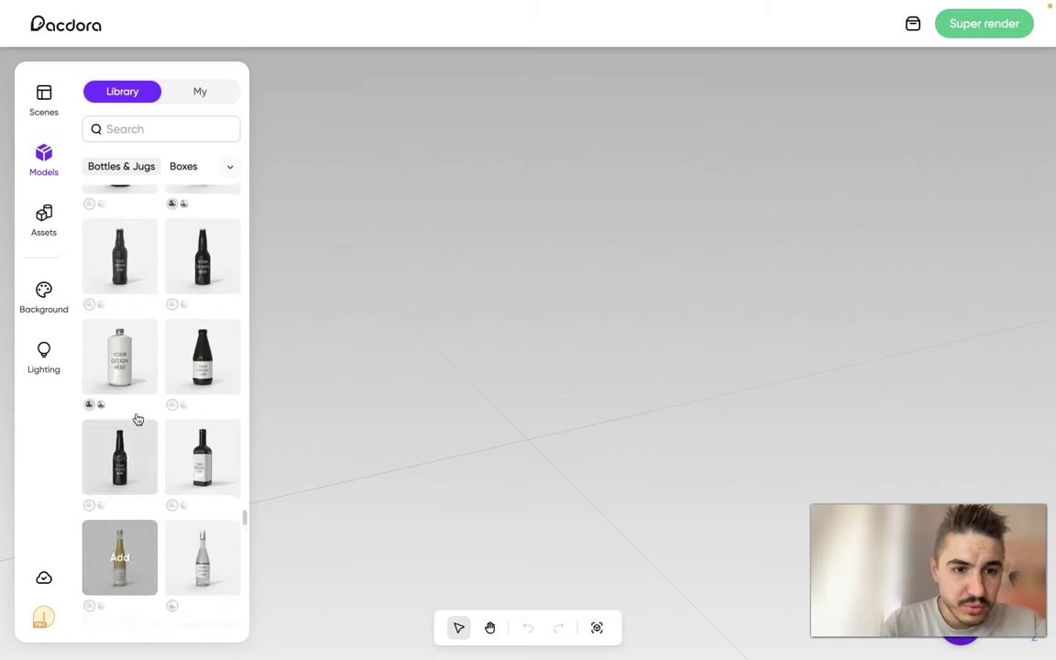
{"action": "scroll", "coordinate": [137, 419], "scroll_direction": "up", "scroll_amount": 5}
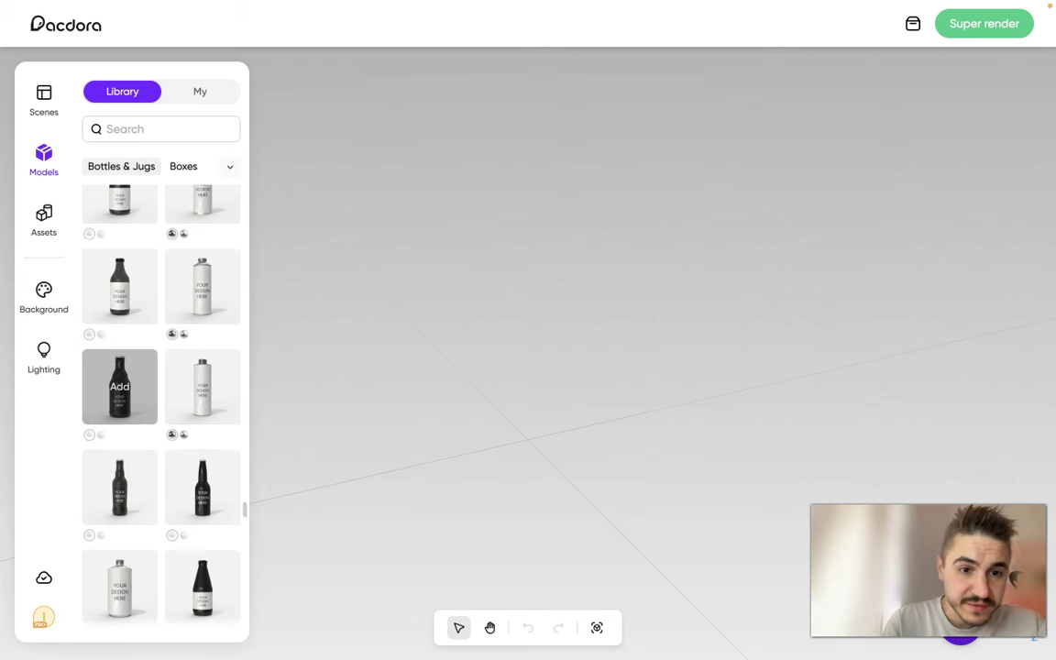
{"action": "left_click", "coordinate": [174, 350]}
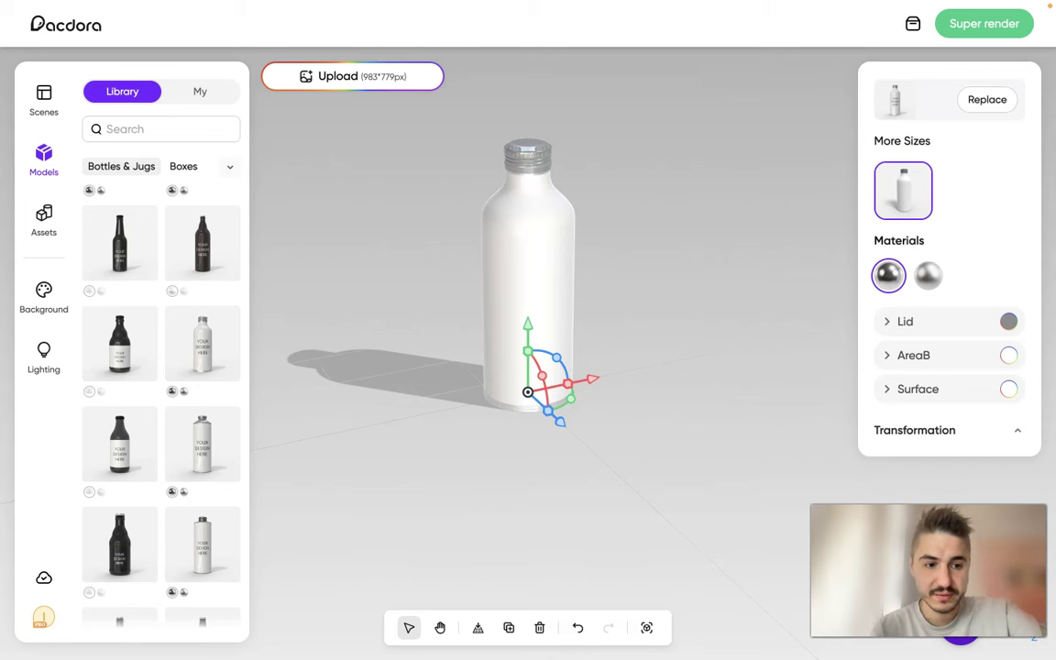
Undo the last bottle change and open Upload & Design on the 260 × 206 mm label
{"action": "key", "text": "ctrl+z"}
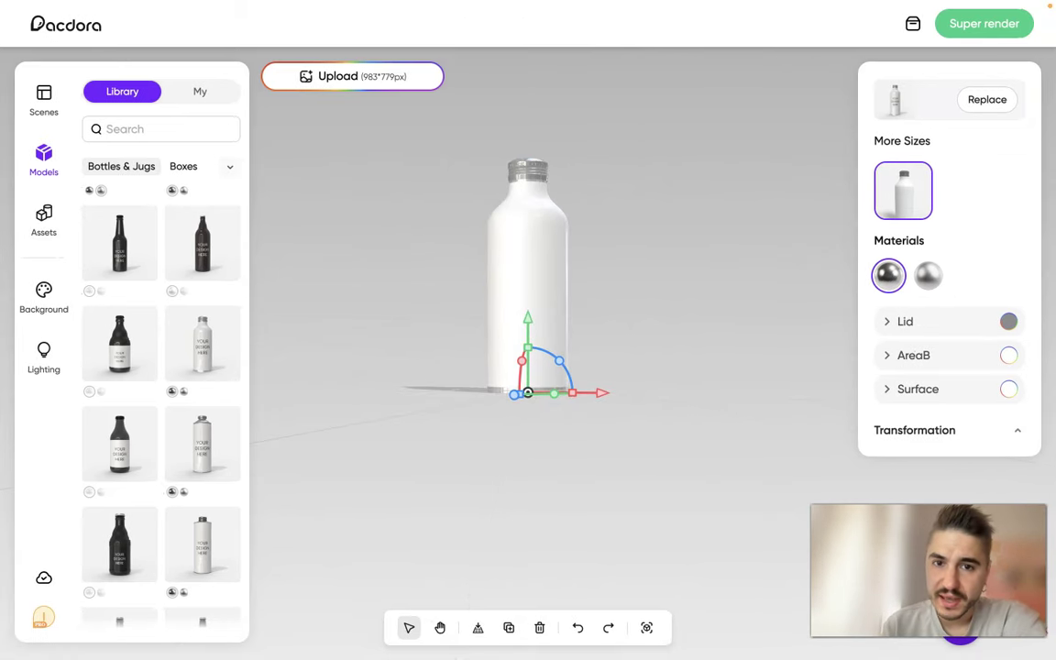
{"action": "left_click", "coordinate": [372, 80]}
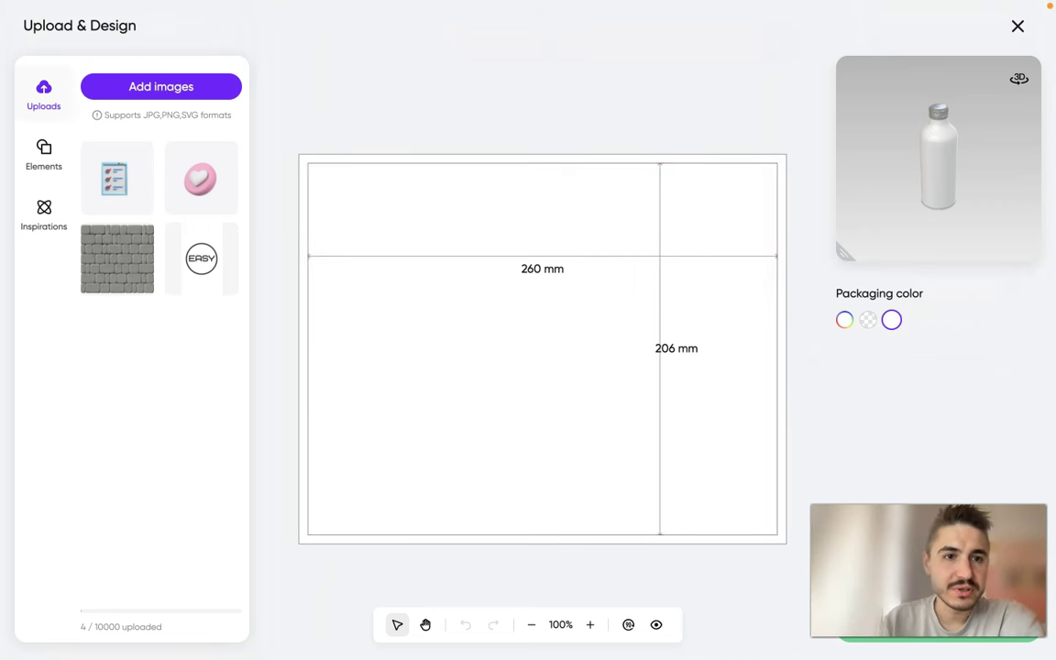
Place the recycling, food-safe and bin-disposal symbols on the label's lower area
{"action": "left_click", "coordinate": [44, 154]}
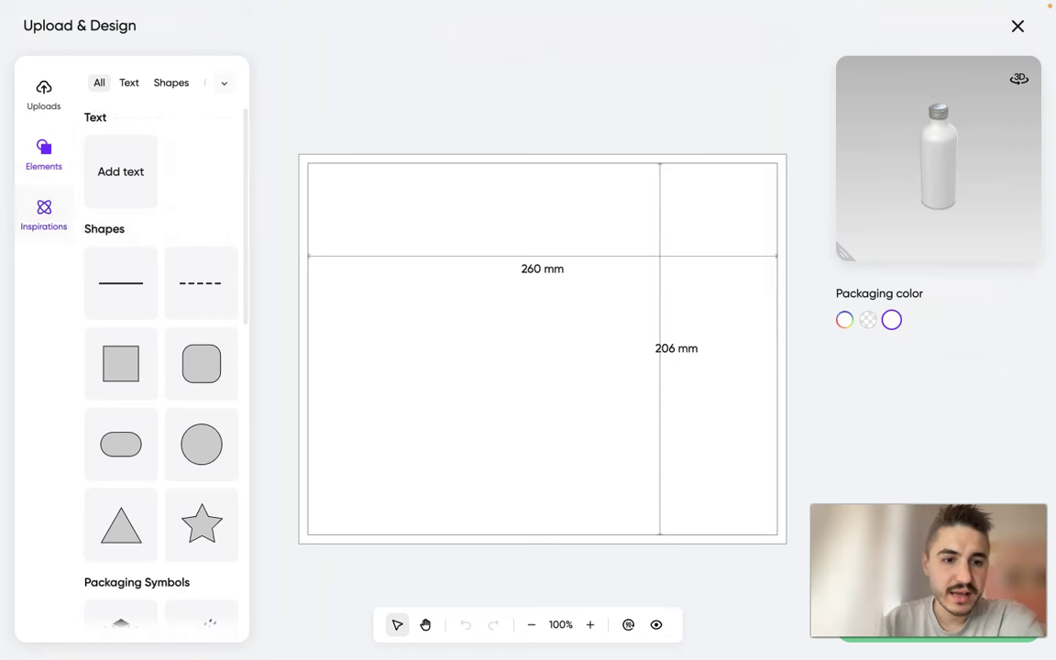
{"action": "scroll", "coordinate": [160, 349], "scroll_direction": "down", "scroll_amount": 2}
{"action": "scroll", "coordinate": [121, 404], "scroll_direction": "down", "scroll_amount": 6}
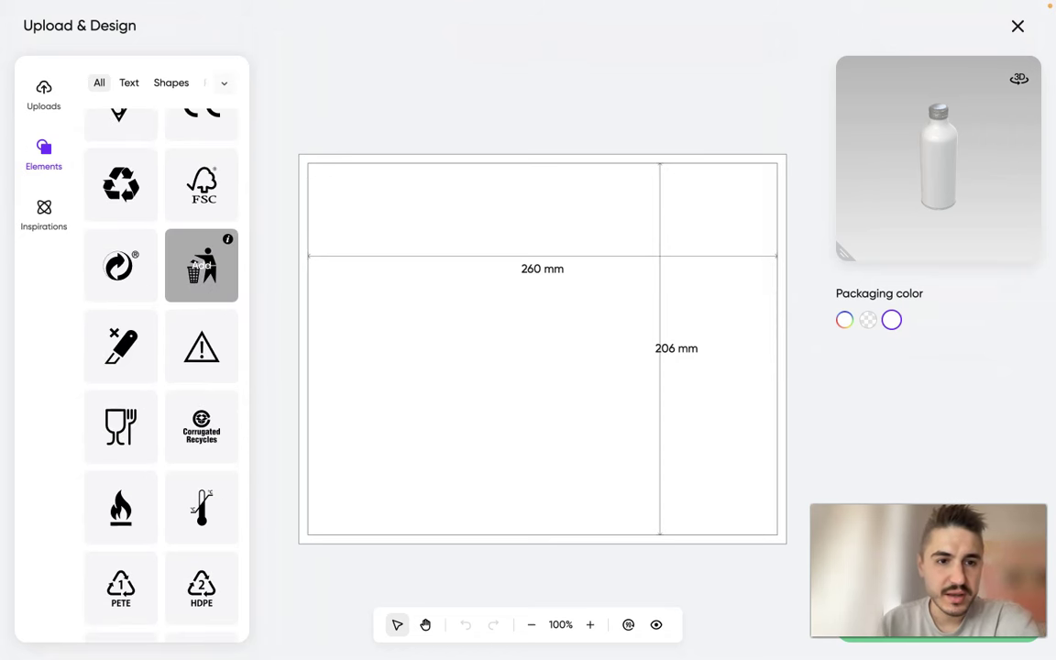
{"action": "left_click_drag", "start_coordinate": [120, 184], "coordinate": [348, 477]}
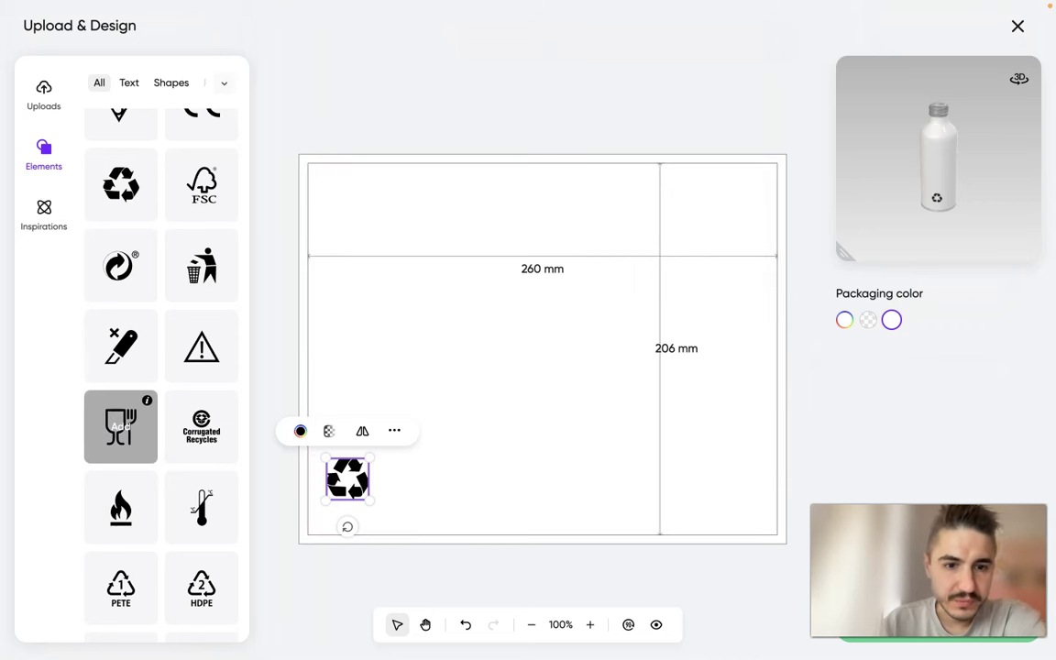
{"action": "left_click_drag", "start_coordinate": [120, 427], "coordinate": [364, 372]}
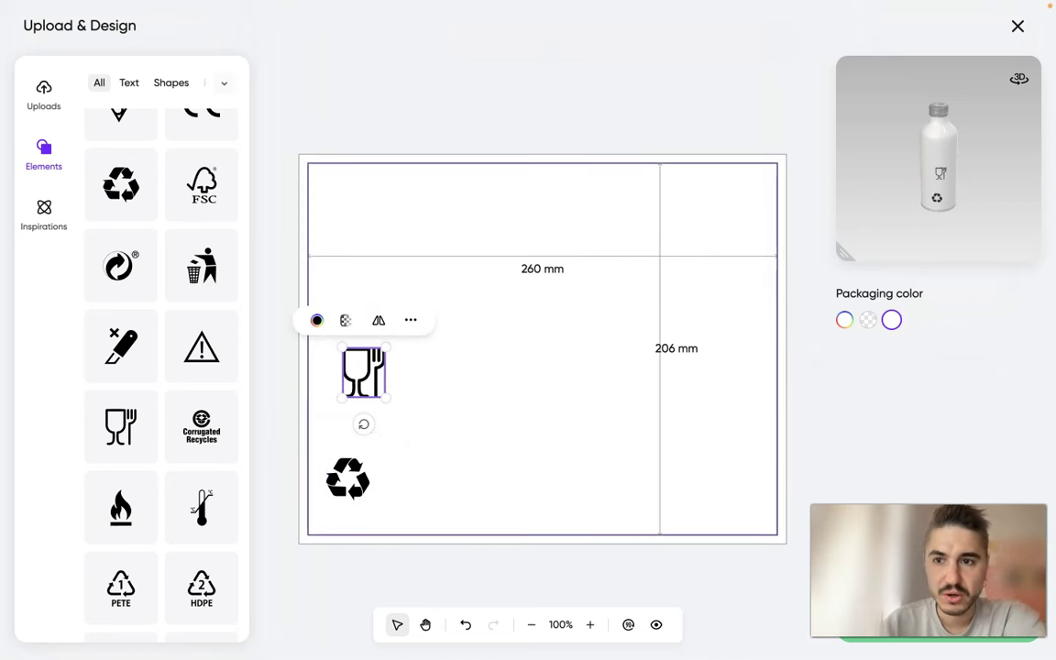
{"action": "left_click_drag", "start_coordinate": [202, 266], "coordinate": [598, 494]}
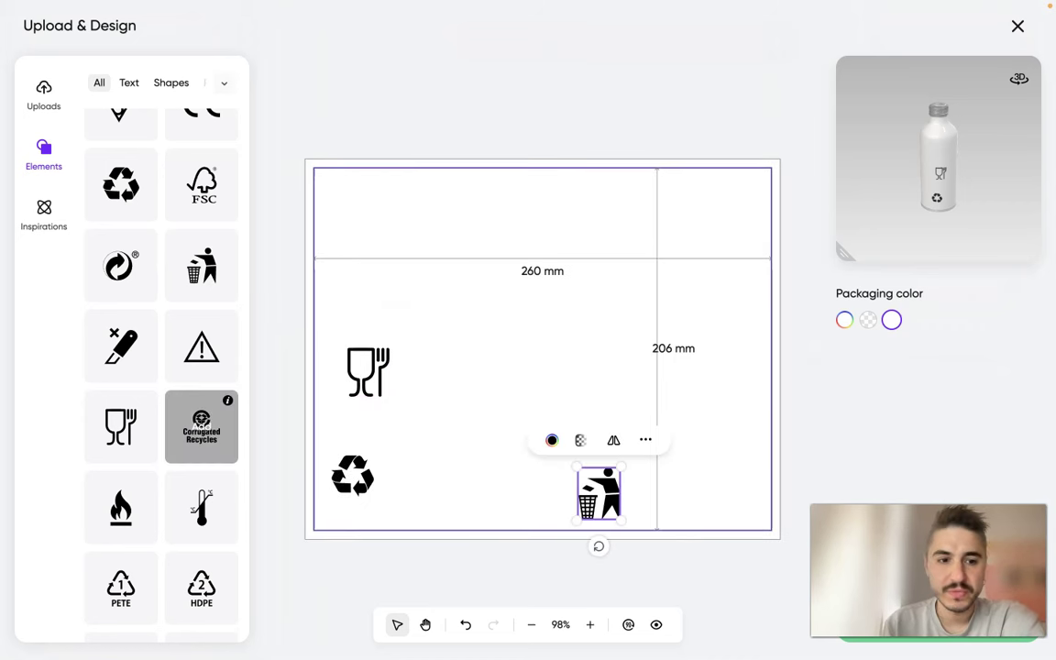
Filter the Elements panel to show only text elements
{"action": "scroll", "coordinate": [120, 348], "scroll_direction": "down", "scroll_amount": 3}
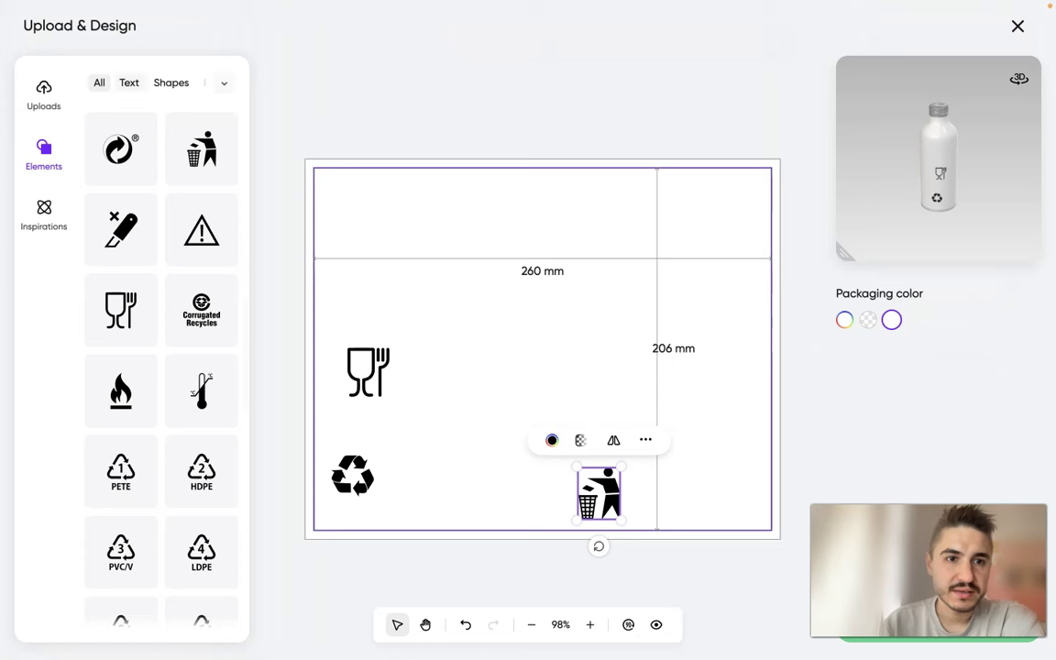
{"action": "left_click", "coordinate": [129, 82]}
{"action": "left_click", "coordinate": [170, 82]}
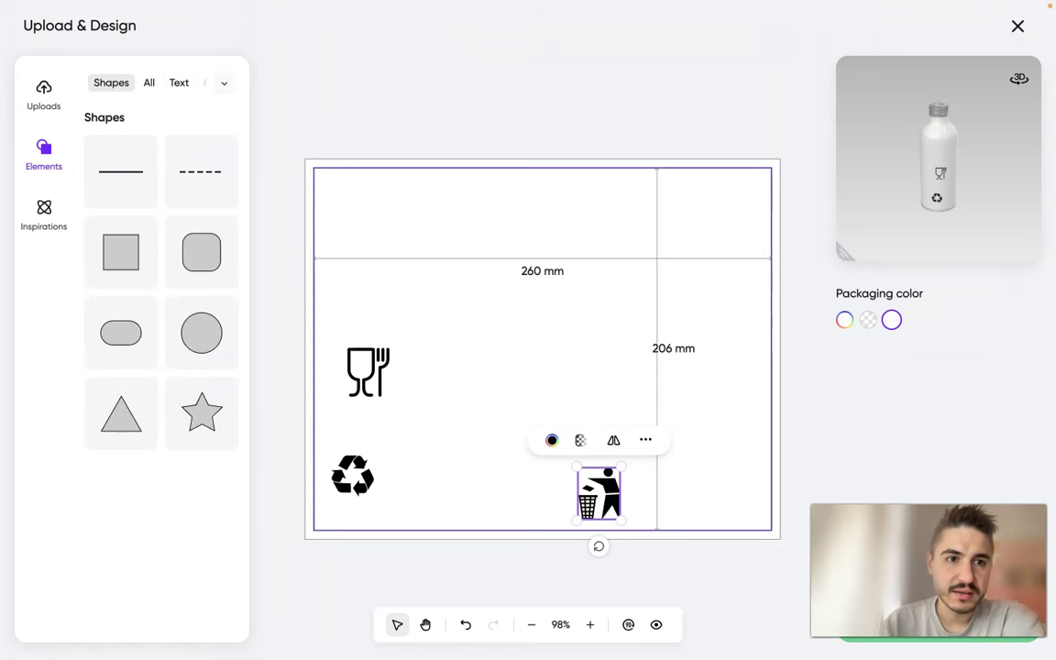
{"action": "left_click", "coordinate": [149, 83]}
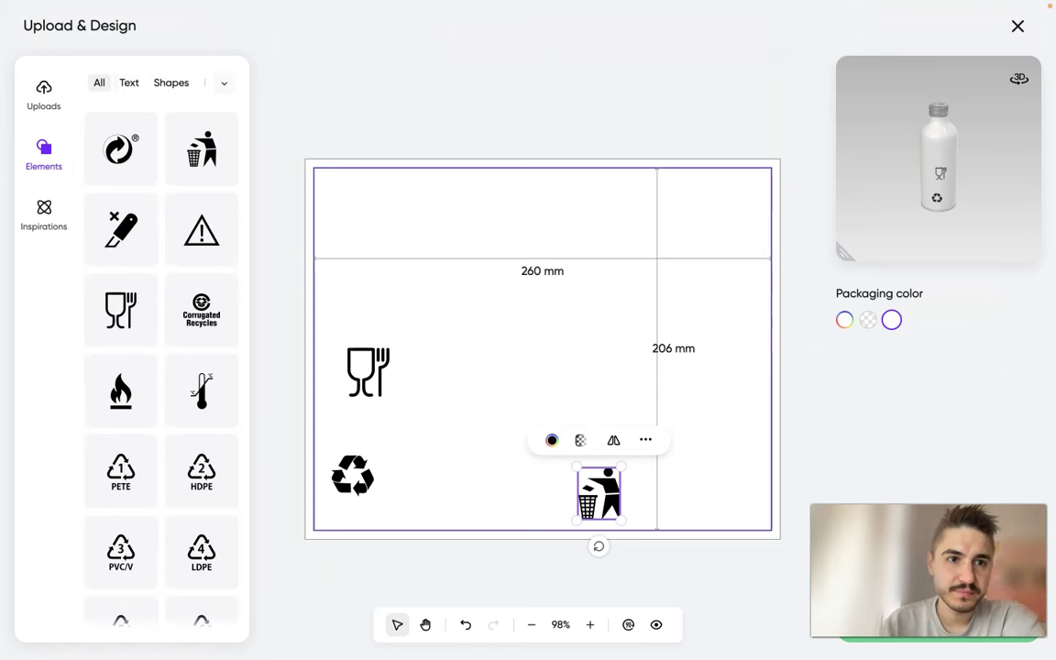
{"action": "left_click", "coordinate": [129, 82]}
Add a text box and replace its placeholder with trial text, ending with 'egvil'
{"action": "left_click", "coordinate": [111, 173]}
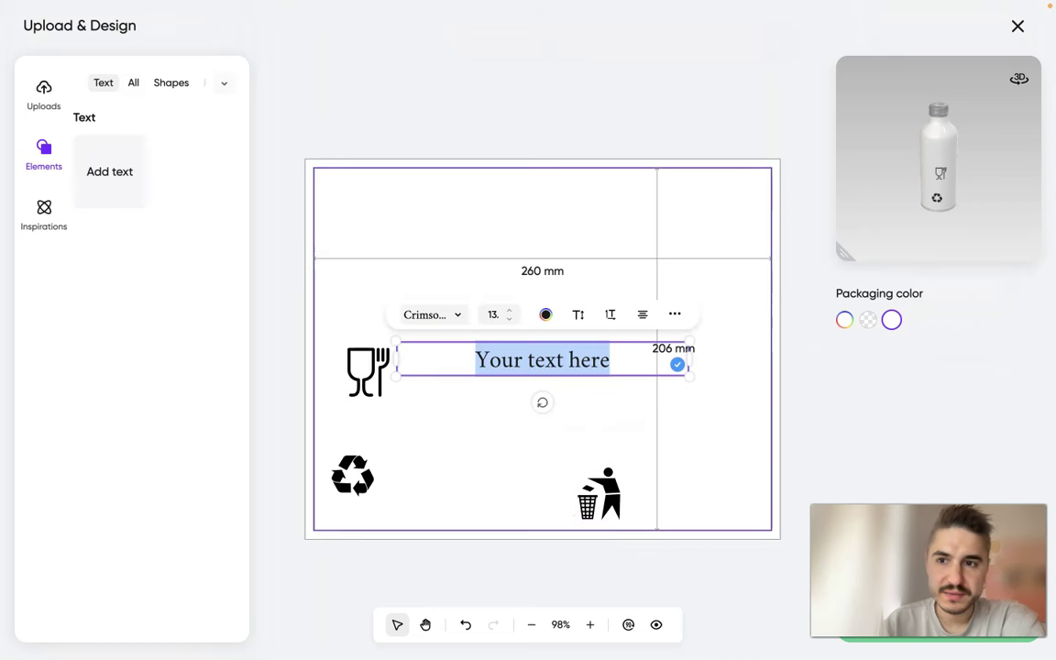
{"action": "key", "text": "ctrl+a"}
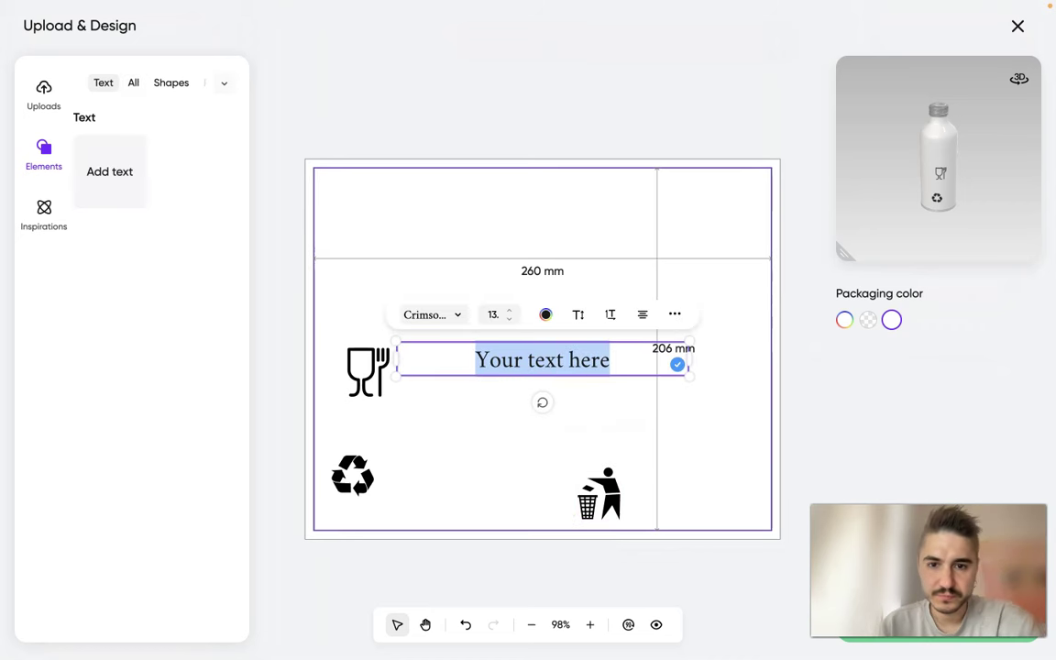
{"action": "type", "text": "il"}
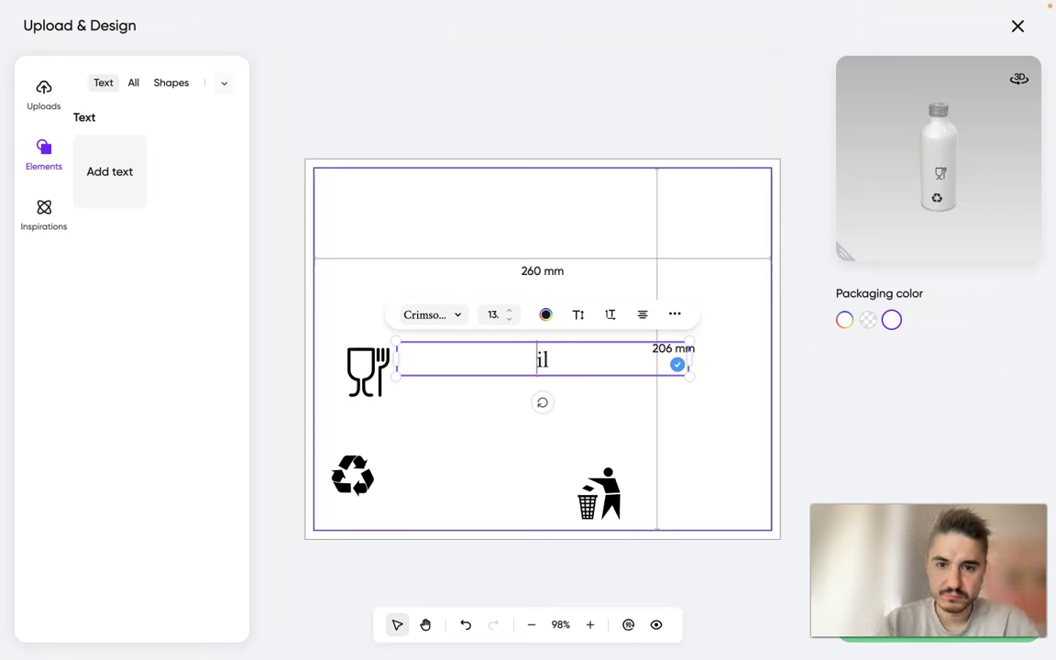
{"action": "type", "text": "dc"}
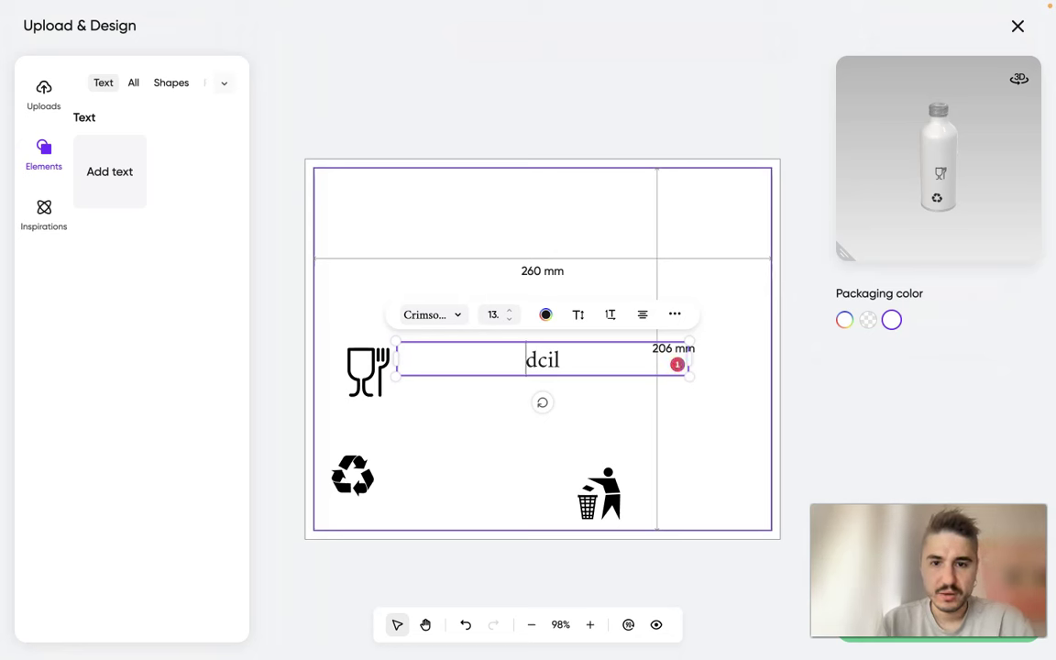
{"action": "double_click", "coordinate": [527, 349]}
{"action": "key", "text": "BackSpace"}
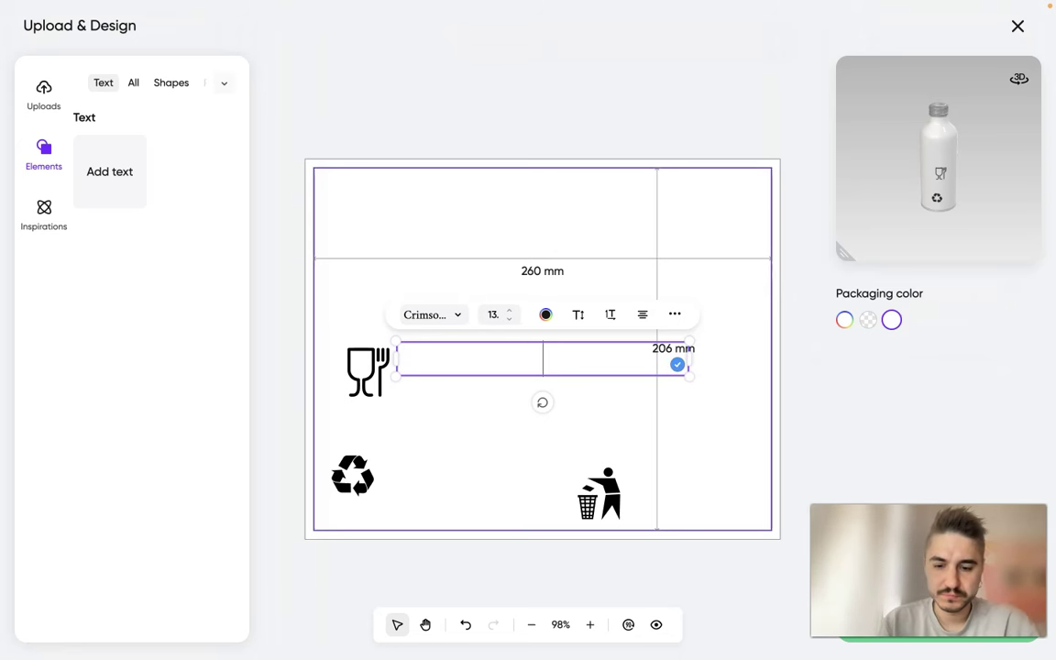
{"action": "type", "text": "egvil"}
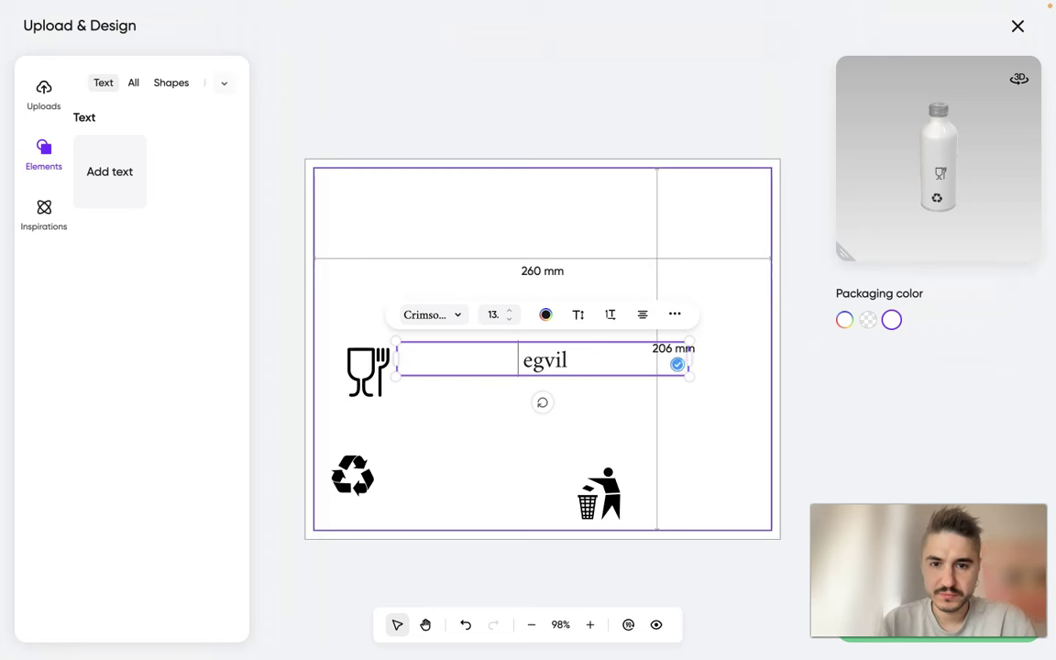
Retype the text as 'live your life', then delete the slogan from the label
{"action": "double_click", "coordinate": [542, 361]}
{"action": "key", "text": "BackSpace"}
{"action": "type", "text": "live your l"}
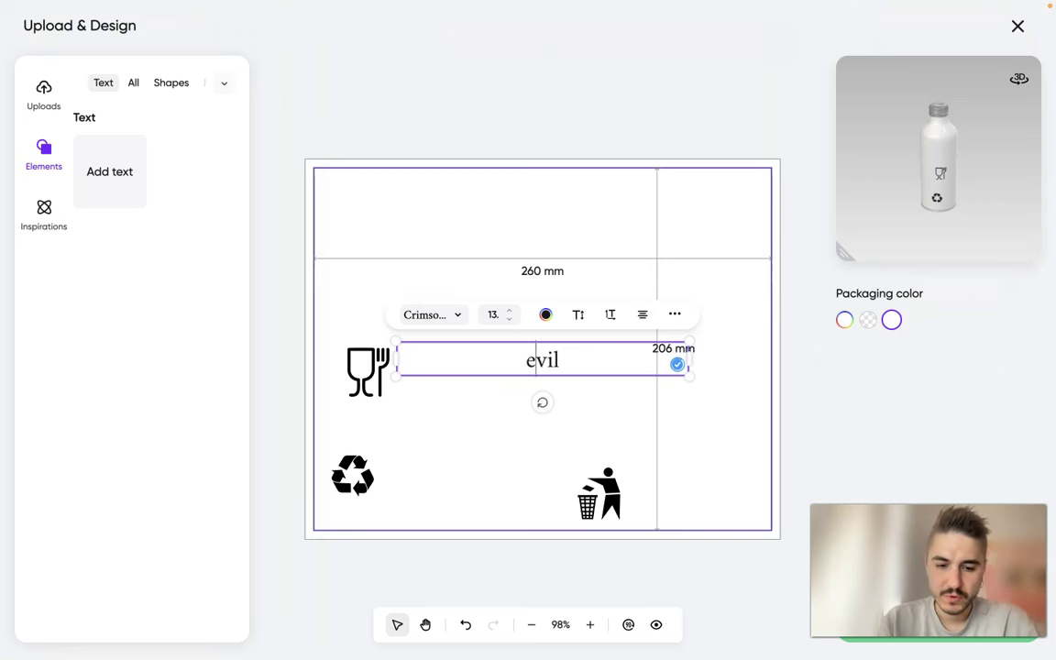
{"action": "type", "text": "ife"}
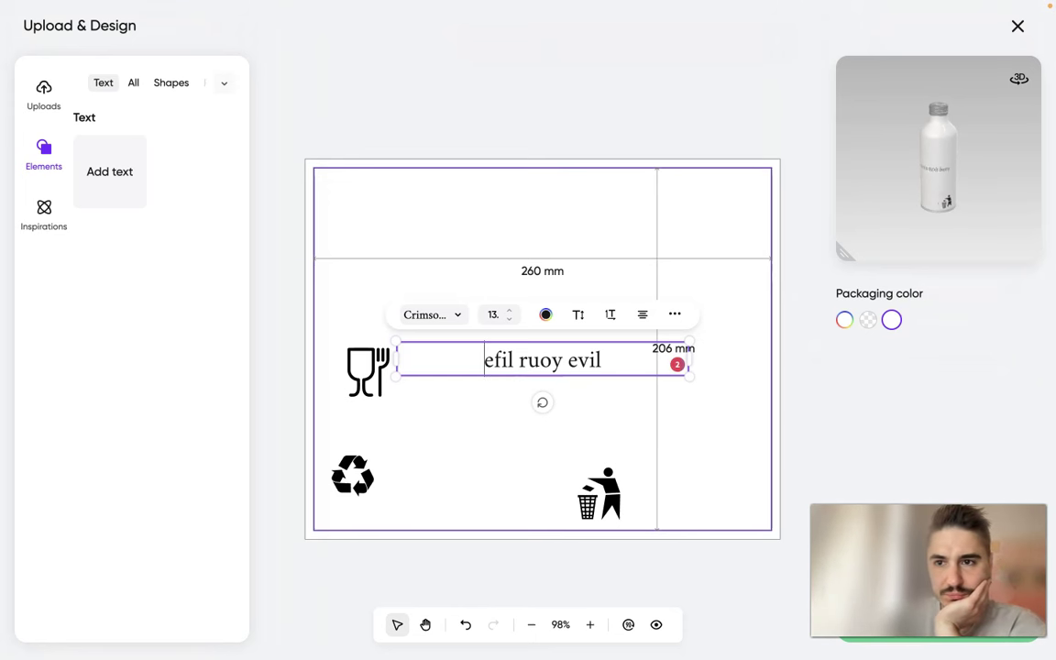
{"action": "key", "text": "Escape"}
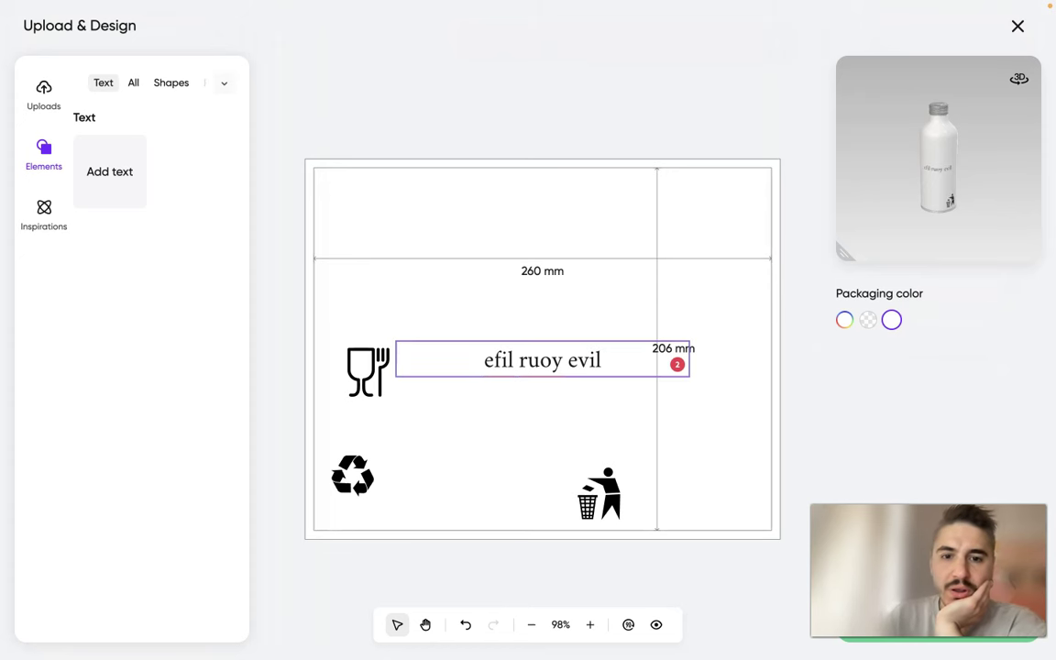
{"action": "double_click", "coordinate": [543, 361]}
{"action": "key", "text": "BackSpace"}
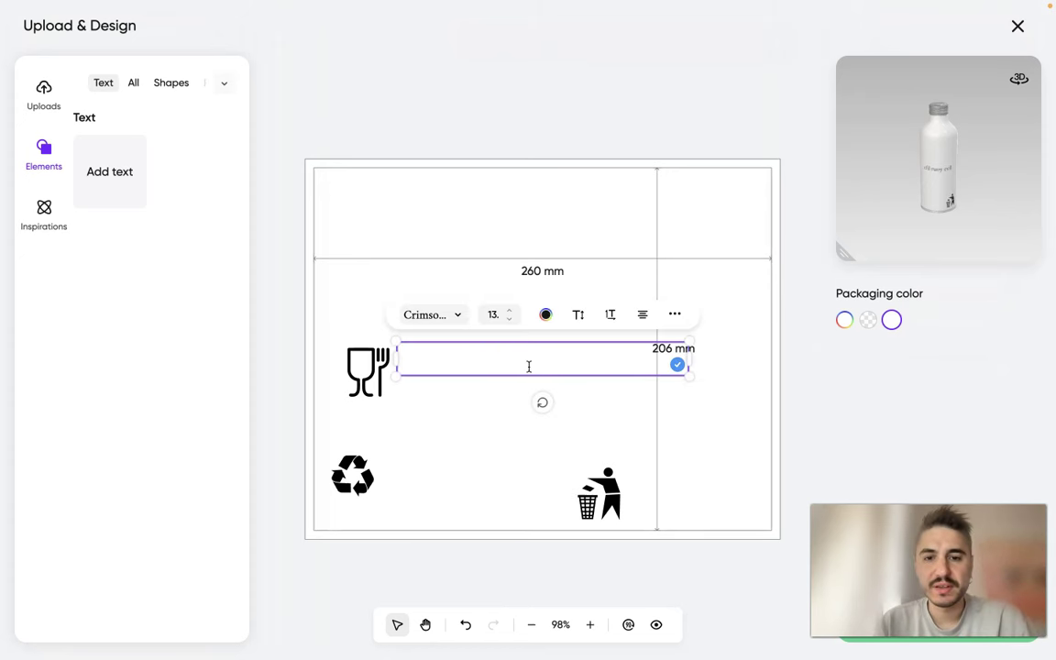
Put the purple round YOUR TEXT badge from Text Combinations on the label, then close the editor
{"action": "left_click", "coordinate": [345, 526]}
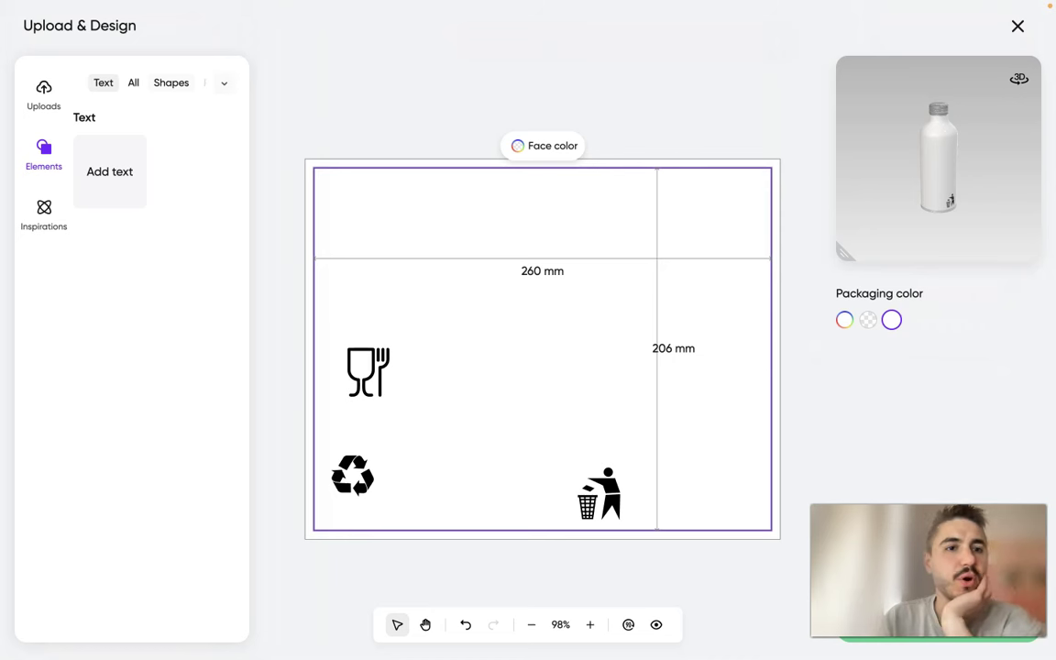
{"action": "left_click", "coordinate": [224, 83]}
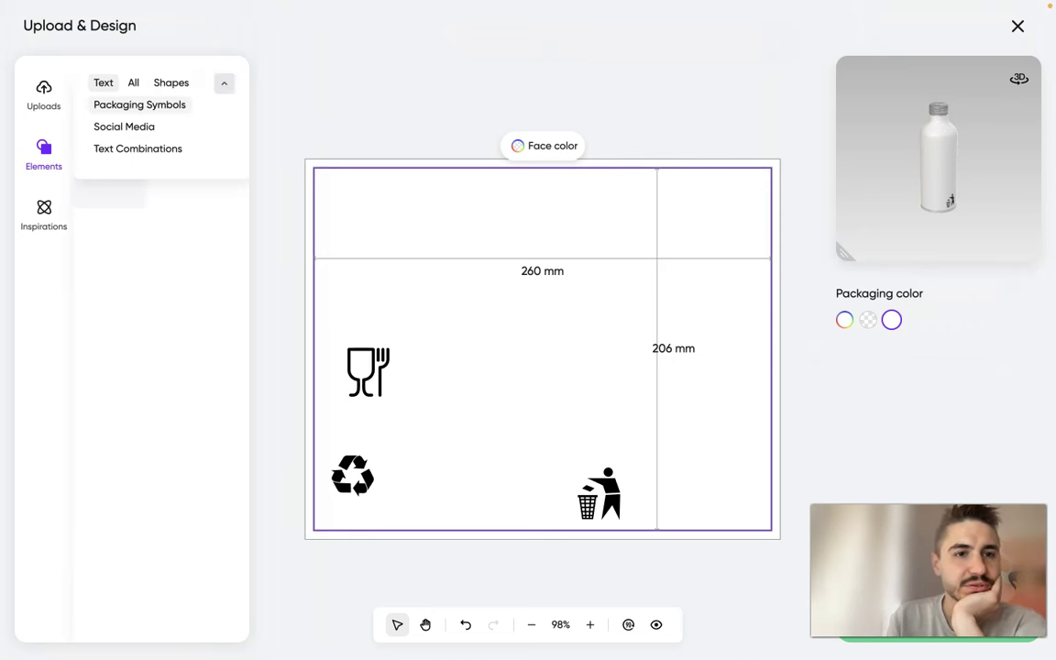
{"action": "left_click", "coordinate": [140, 104]}
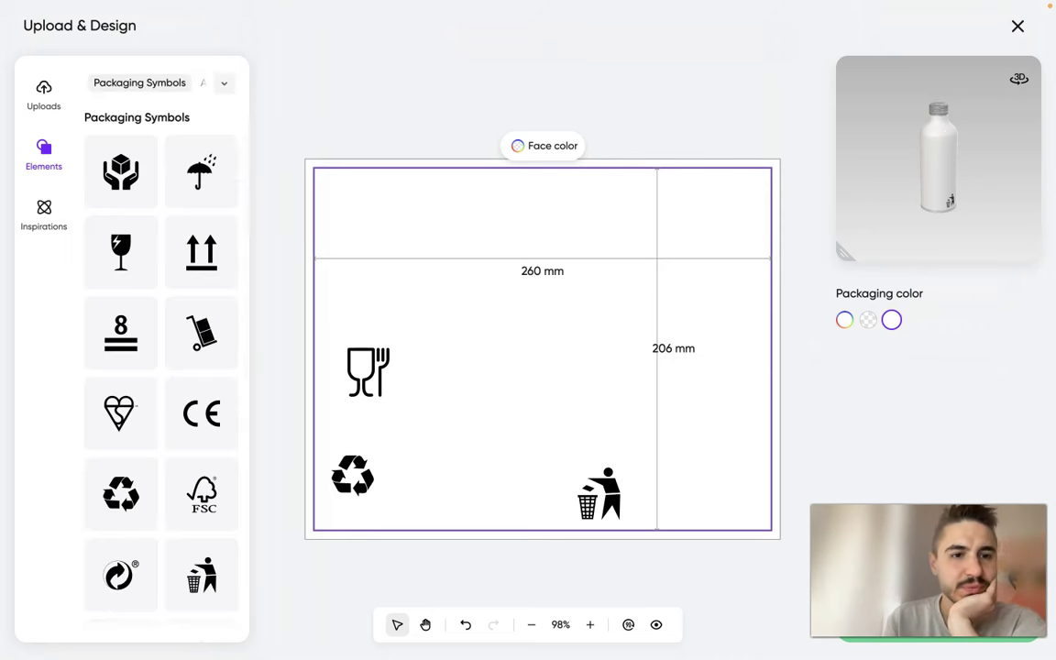
{"action": "left_click", "coordinate": [224, 83]}
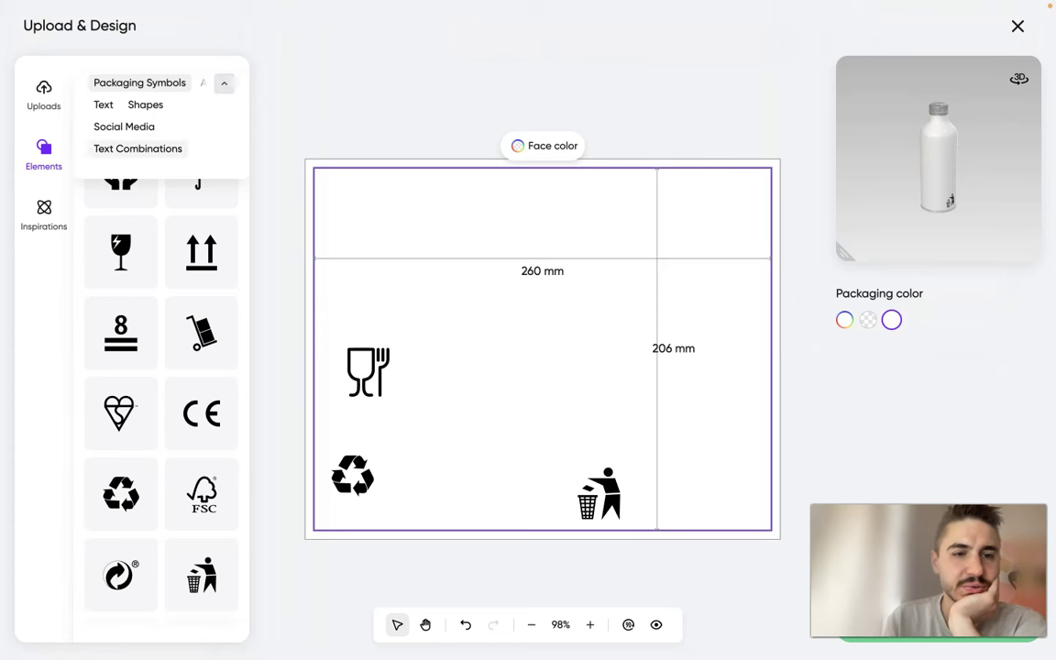
{"action": "left_click", "coordinate": [138, 149]}
{"action": "scroll", "coordinate": [120, 266], "scroll_direction": "down", "scroll_amount": 1}
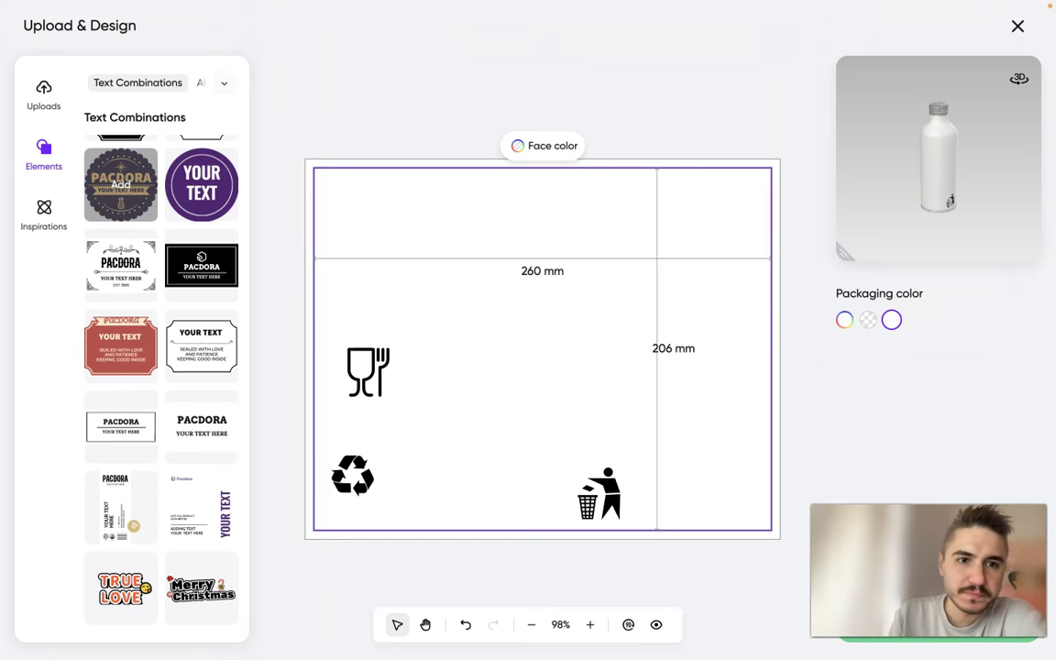
{"action": "left_click_drag", "start_coordinate": [202, 183], "coordinate": [473, 350]}
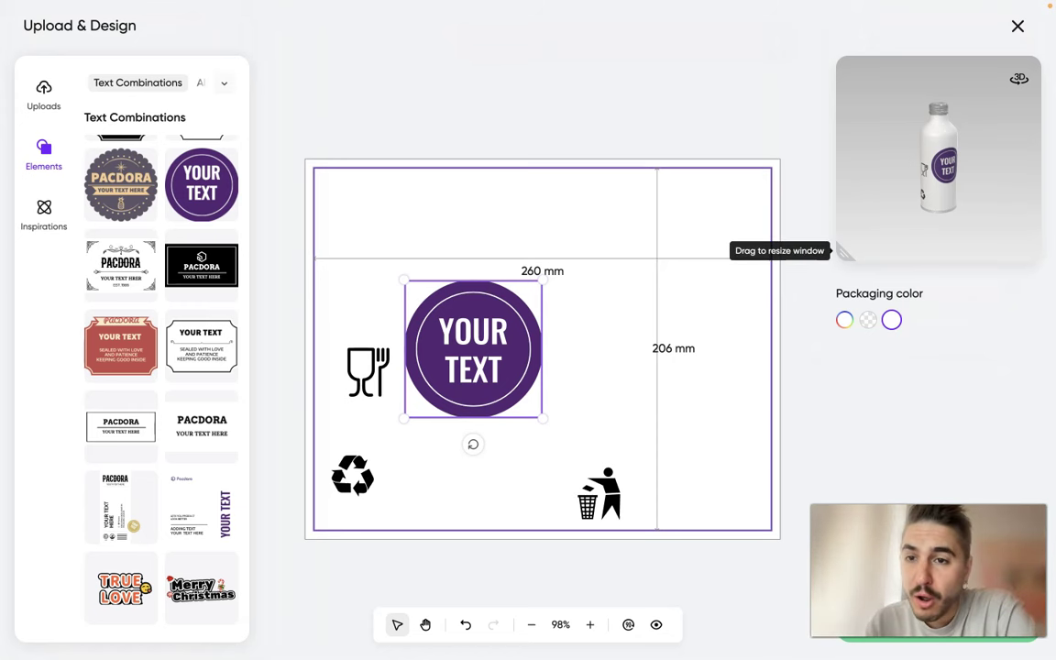
{"action": "left_click_drag", "start_coordinate": [844, 253], "coordinate": [634, 464]}
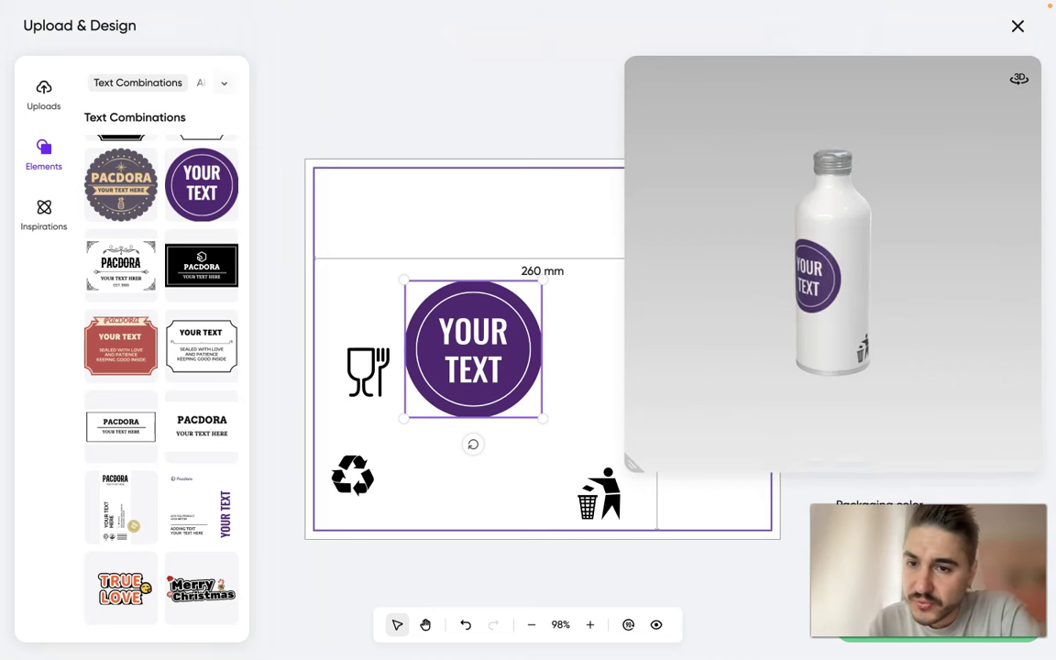
{"action": "key", "text": "Escape"}
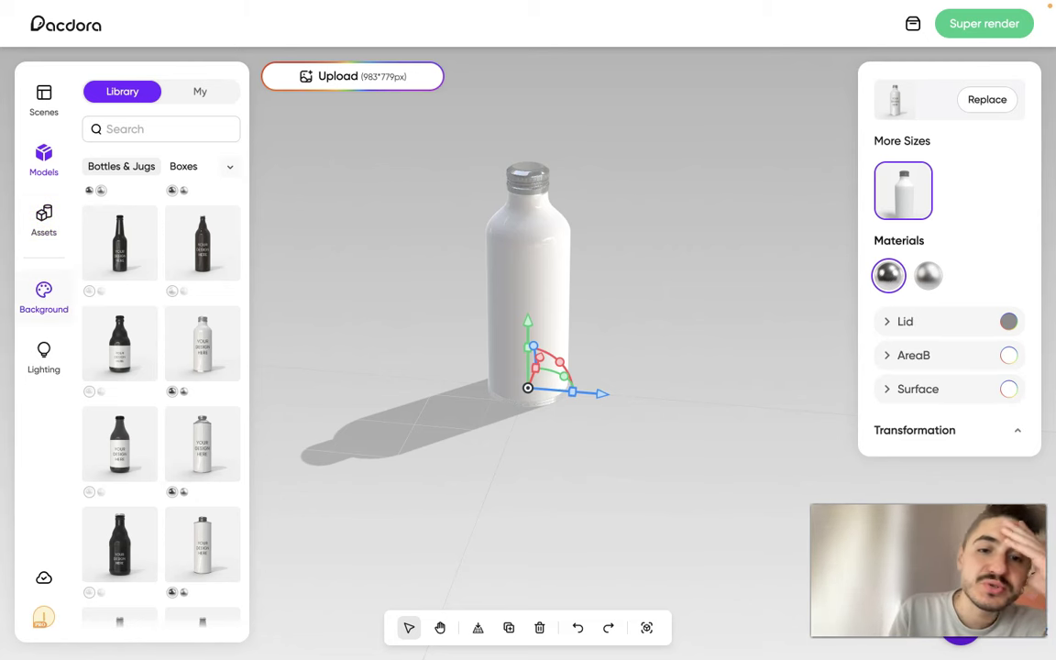
Preview the background gradients, then show the Basic lighting presets like Silky moonlight and Snow world
{"action": "left_click", "coordinate": [43, 298]}
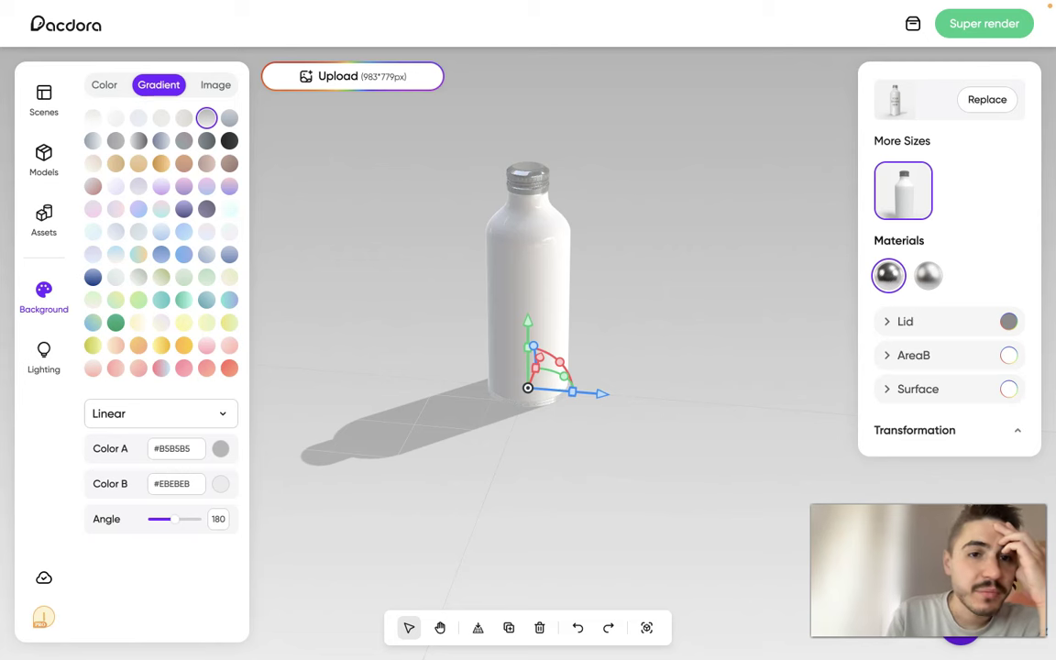
{"action": "left_click", "coordinate": [43, 357]}
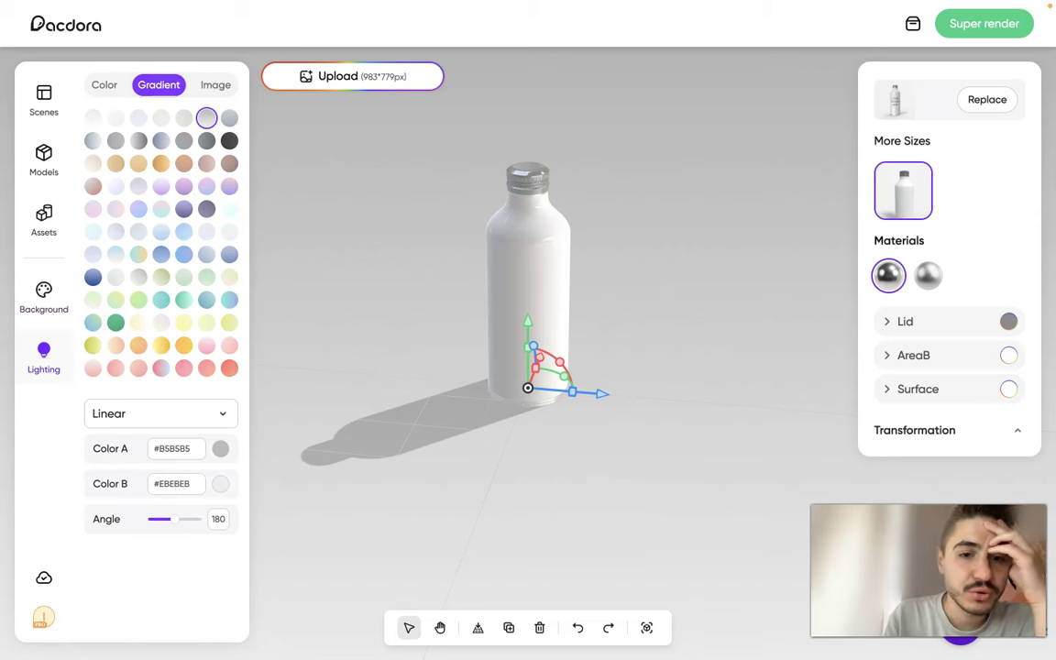
{"action": "left_click", "coordinate": [43, 220]}
{"action": "left_click", "coordinate": [43, 357]}
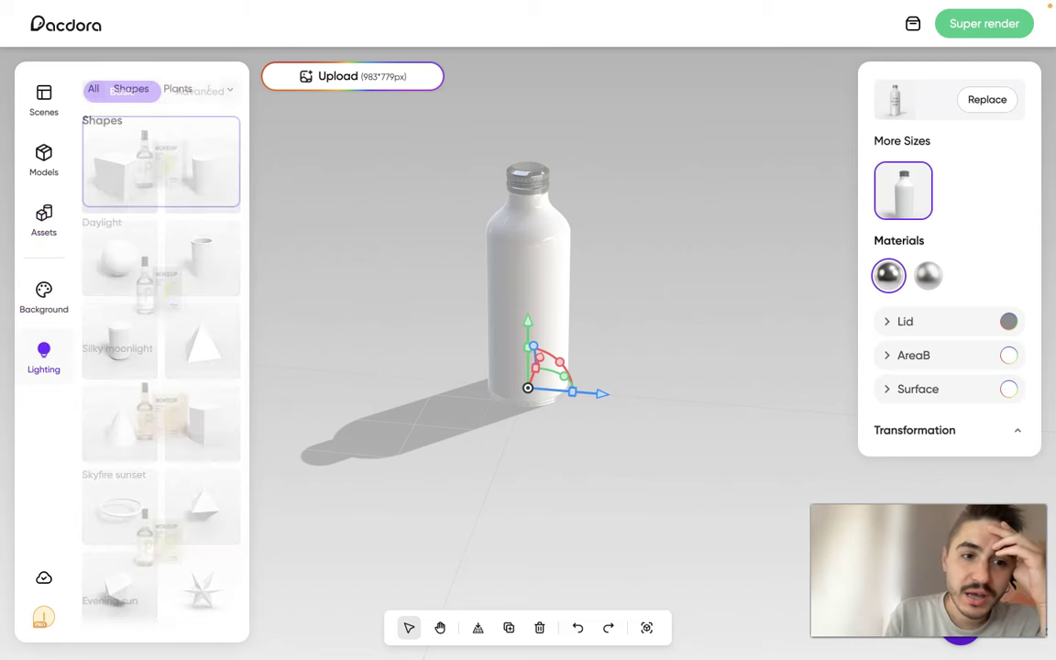
{"action": "scroll", "coordinate": [161, 304], "scroll_direction": "down", "scroll_amount": 3}
Add a pine cone prop from the Plants assets beside the bottle's base, then deselect it
{"action": "left_click", "coordinate": [43, 220]}
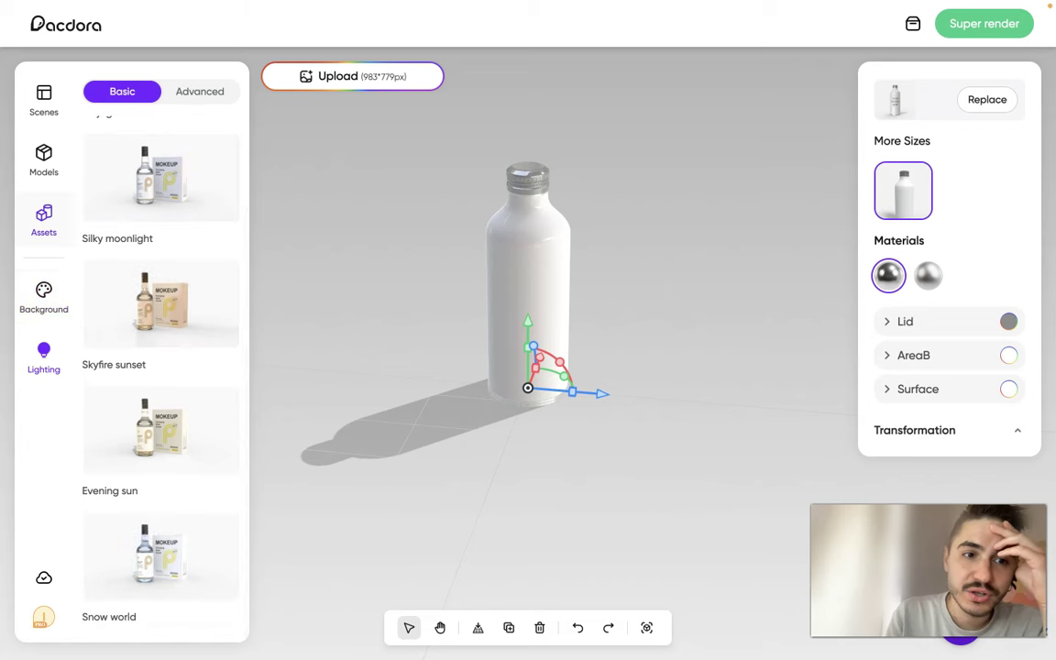
{"action": "scroll", "coordinate": [129, 351], "scroll_direction": "down", "scroll_amount": 5}
{"action": "scroll", "coordinate": [129, 351], "scroll_direction": "down", "scroll_amount": 5}
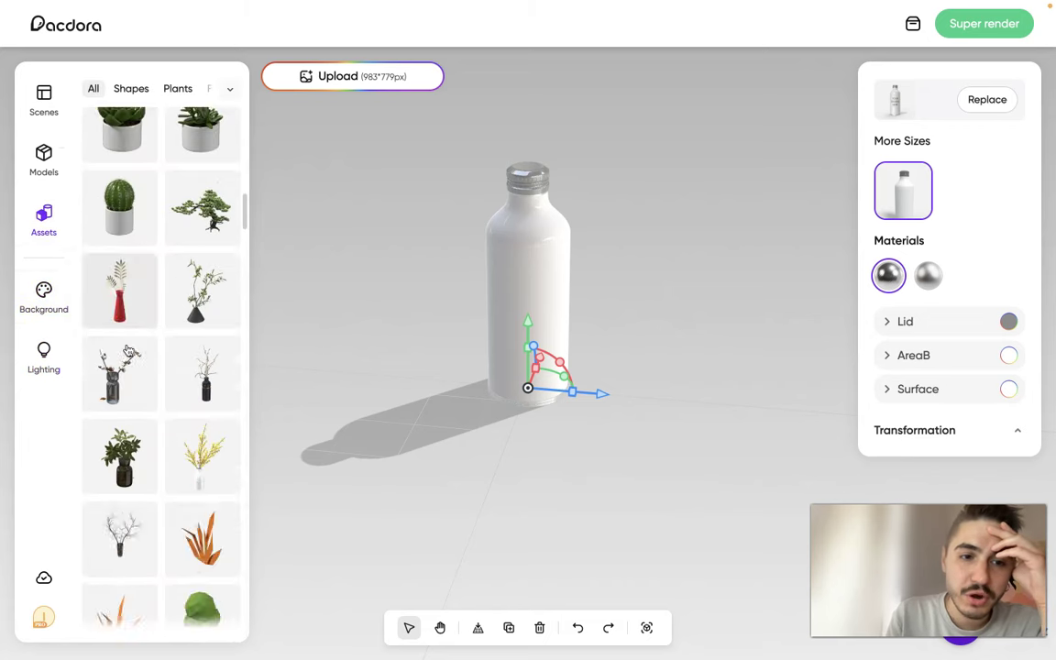
{"action": "scroll", "coordinate": [128, 350], "scroll_direction": "up", "scroll_amount": 6}
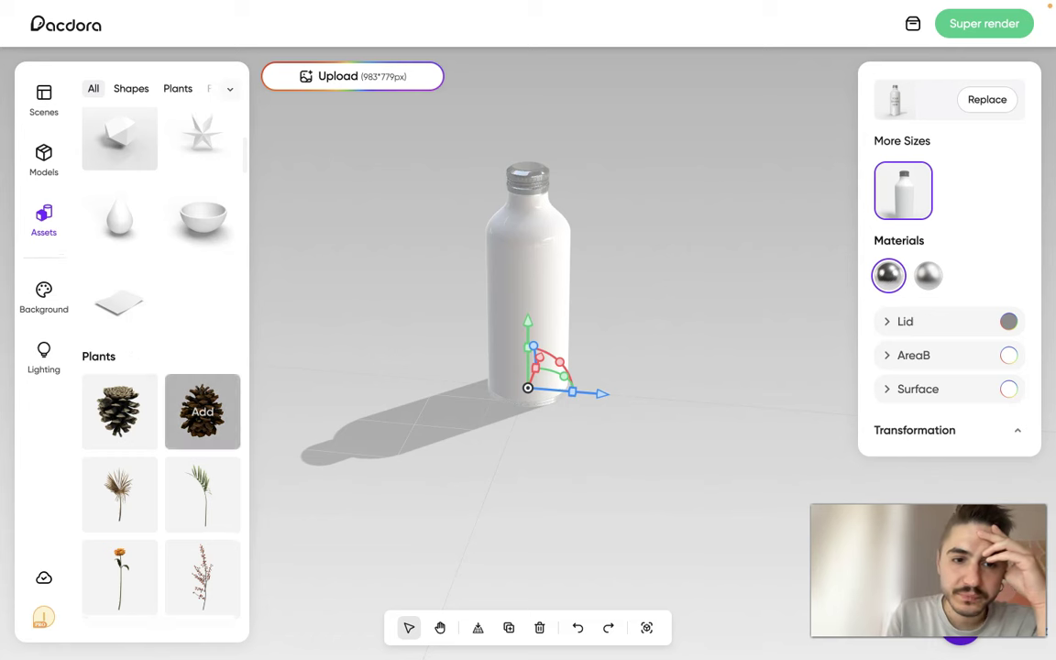
{"action": "left_click", "coordinate": [202, 411]}
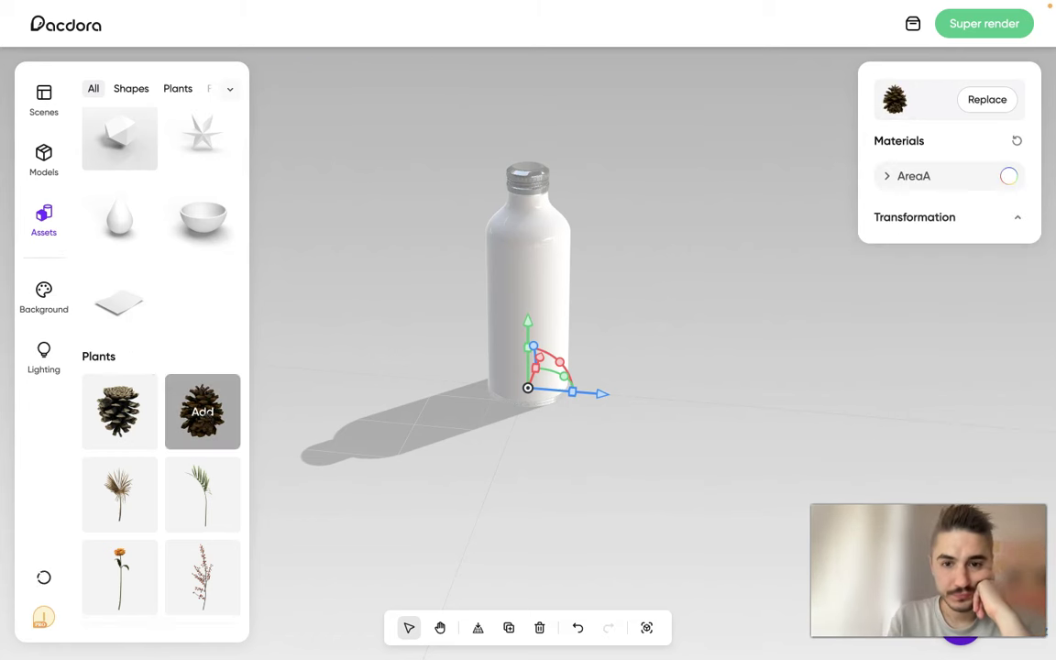
{"action": "scroll", "coordinate": [491, 412], "scroll_direction": "up", "scroll_amount": 3}
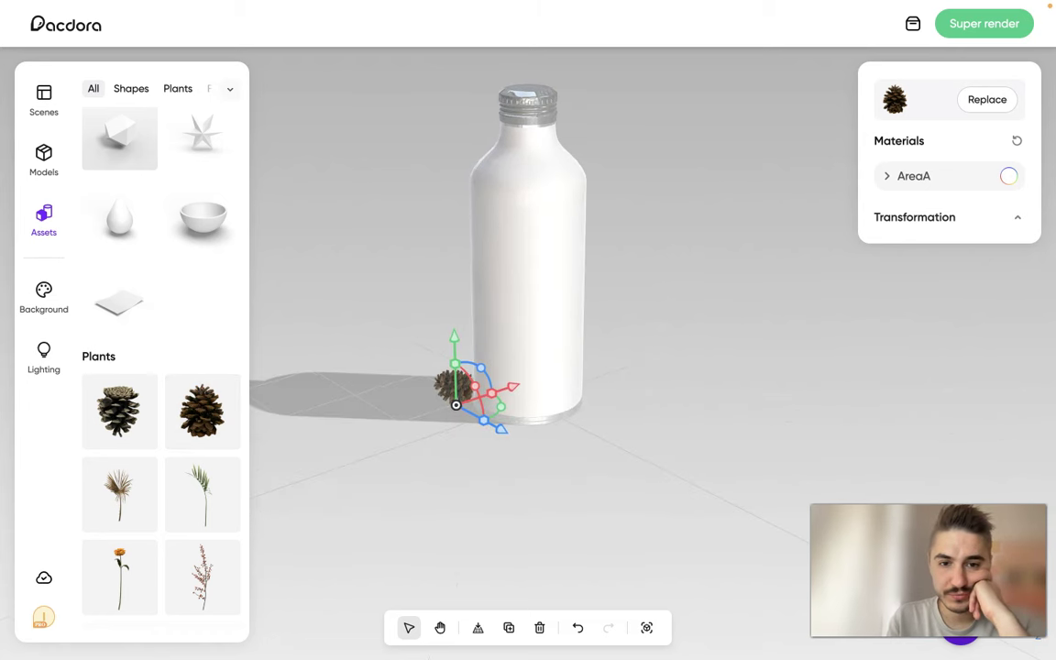
{"action": "key", "text": "Escape"}
Drag a wooden tray asset into the scene under the bottle
{"action": "scroll", "coordinate": [105, 445], "scroll_direction": "down", "scroll_amount": 20}
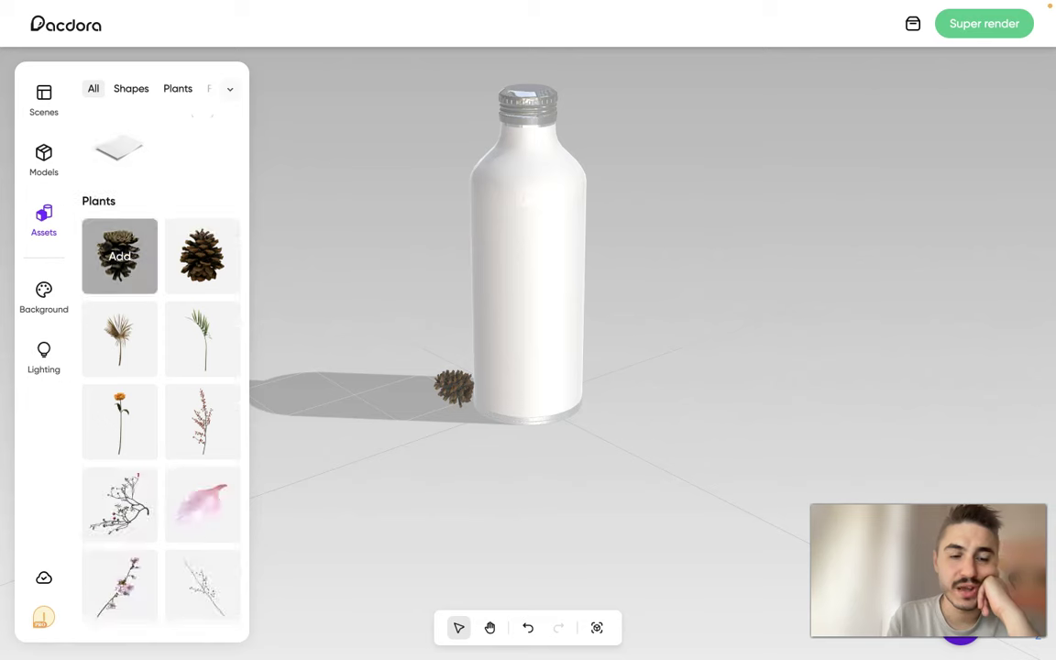
{"action": "scroll", "coordinate": [105, 445], "scroll_direction": "down", "scroll_amount": 6}
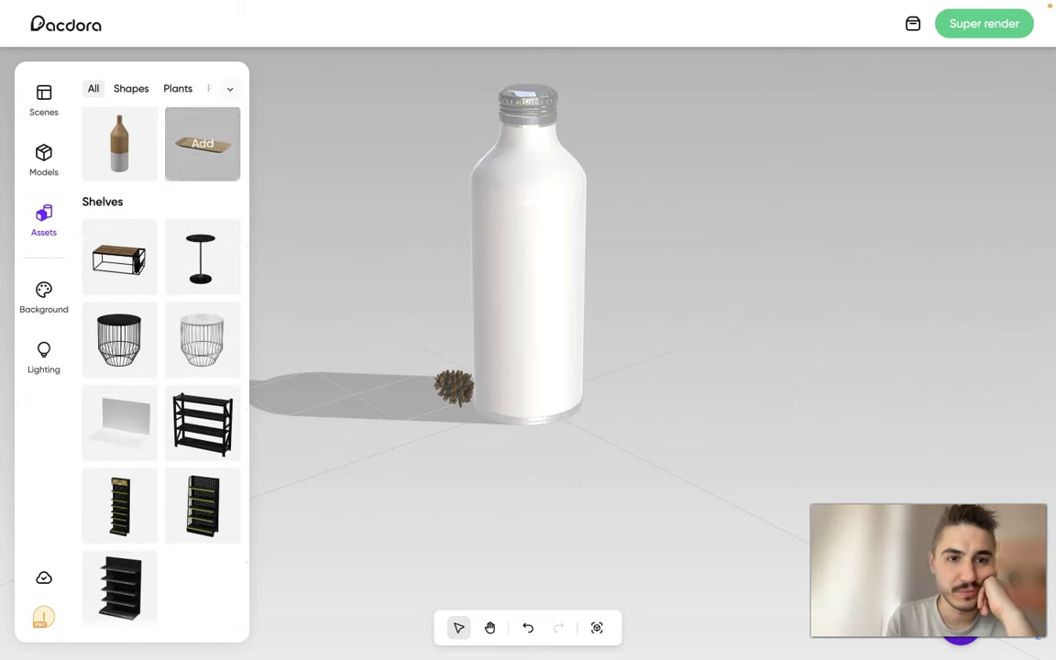
{"action": "left_click_drag", "start_coordinate": [203, 144], "coordinate": [525, 438]}
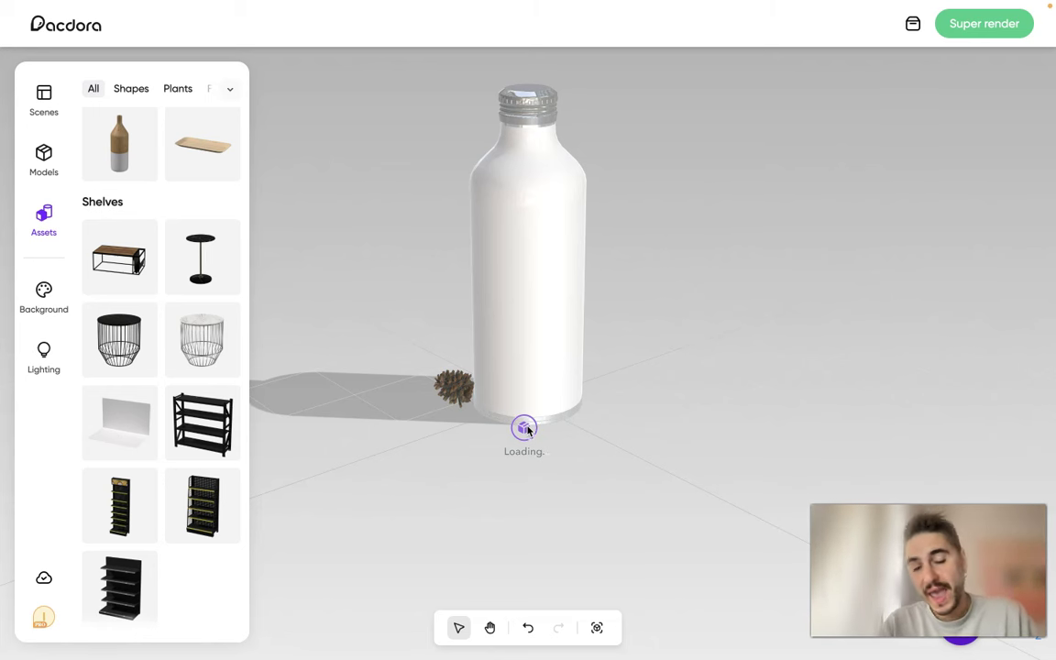
Zoom out the viewport while the wooden tray loads beneath the bottle
{"action": "scroll", "coordinate": [528, 430], "scroll_direction": "down", "scroll_amount": 4}
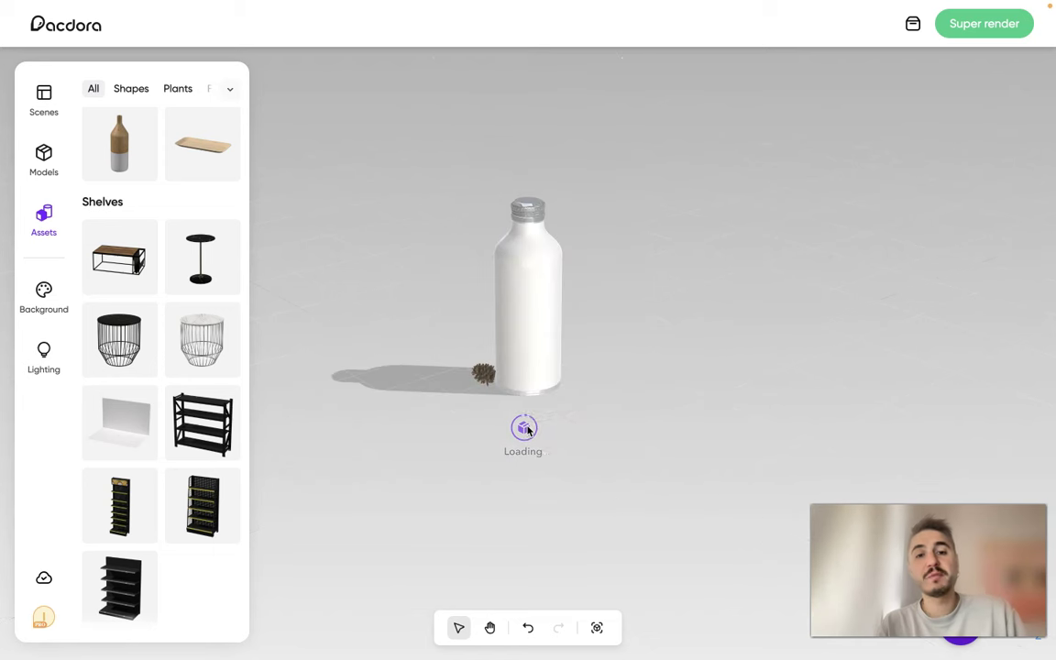